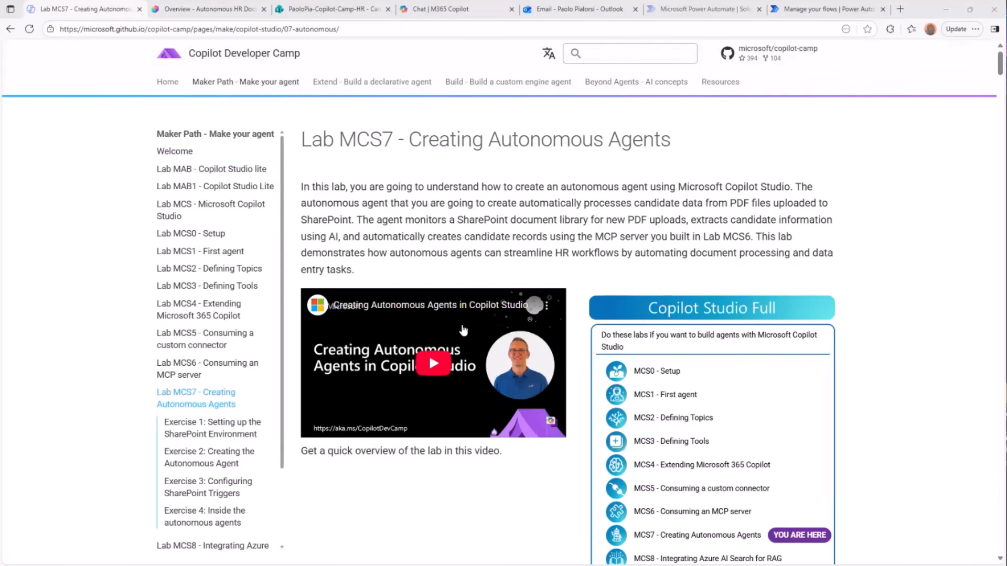
Read through the Lab MCS7 page from the overview to the agent's name, description and instructions in Exercise 2
scroll(463, 329, "down", 4)
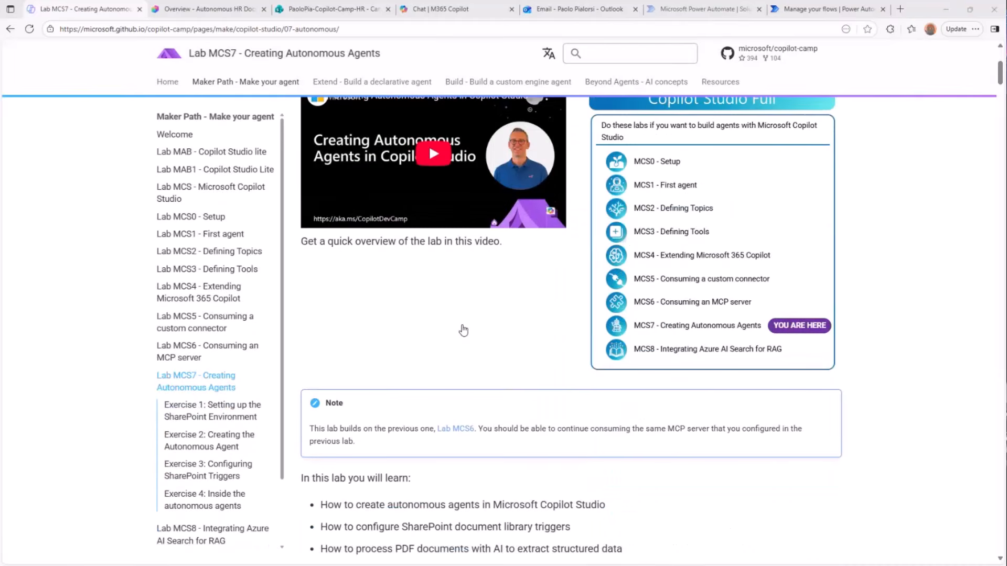
scroll(463, 330, "down", 15)
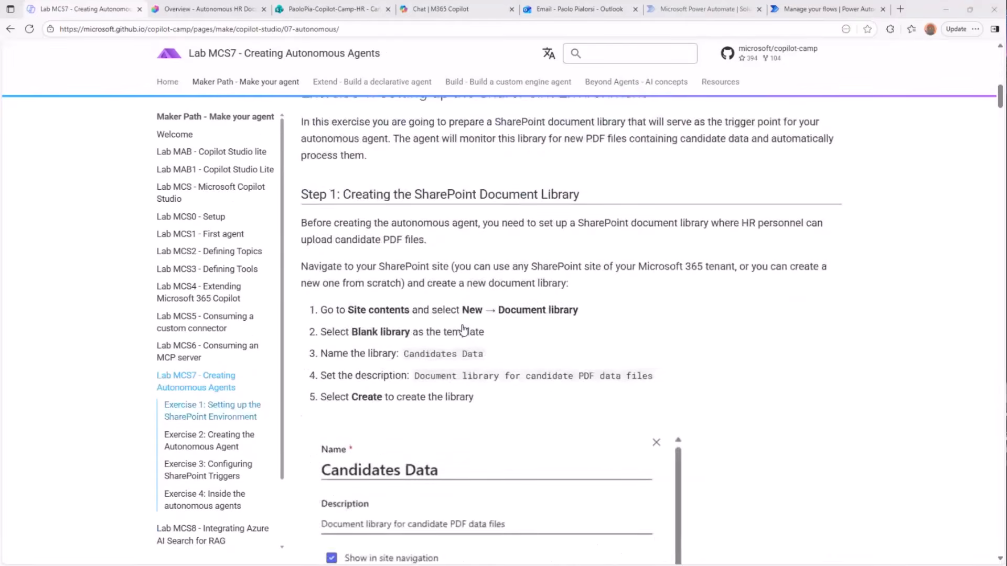
scroll(463, 329, "down", 6)
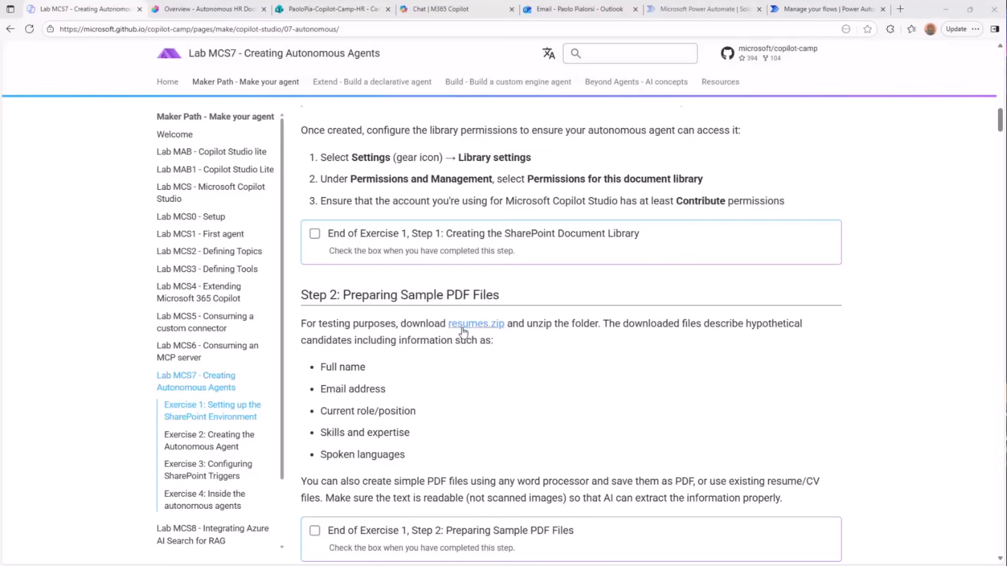
scroll(463, 330, "down", 7)
scroll(464, 352, "down", 3)
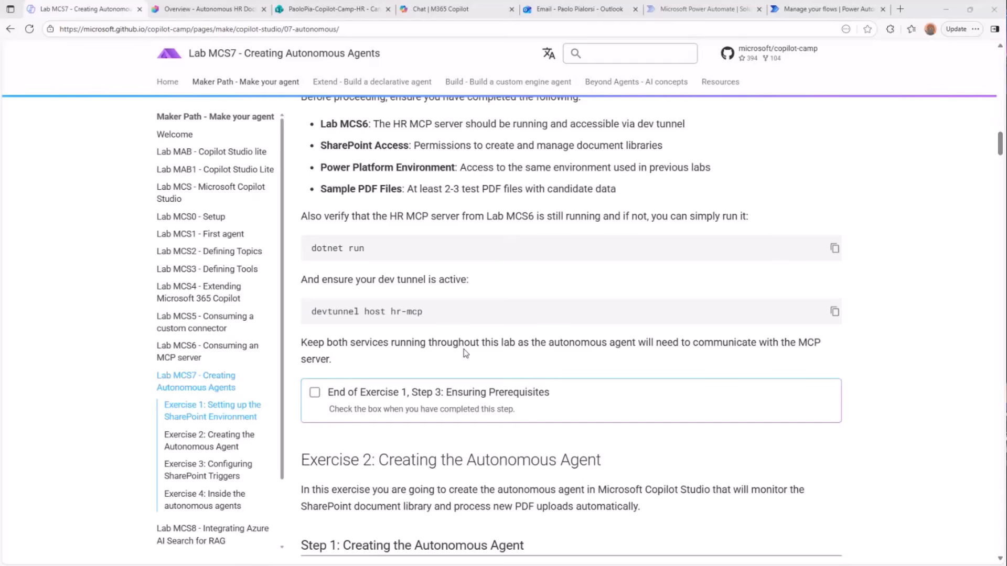
scroll(527, 417, "down", 3)
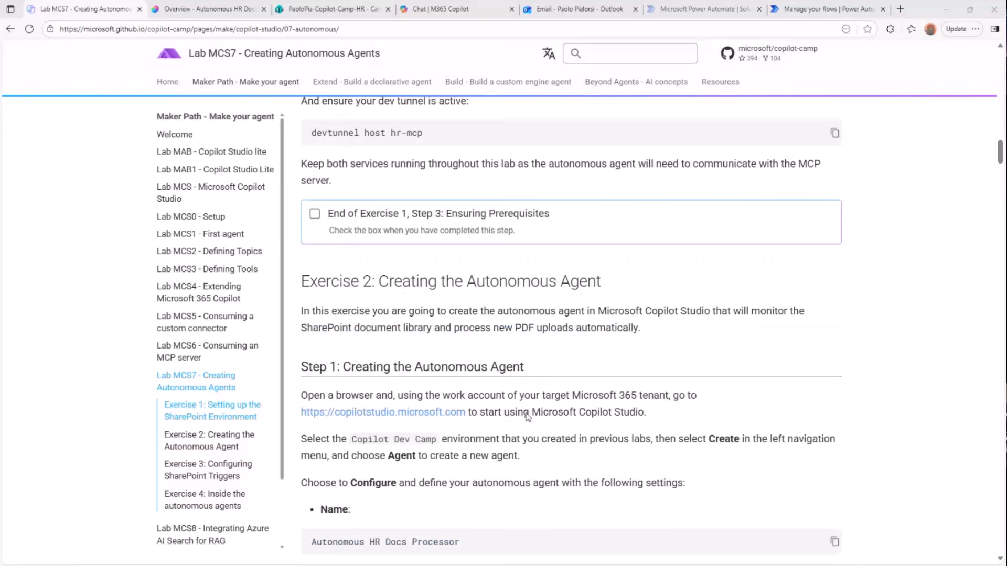
scroll(527, 417, "down", 2)
scroll(527, 417, "down", 3)
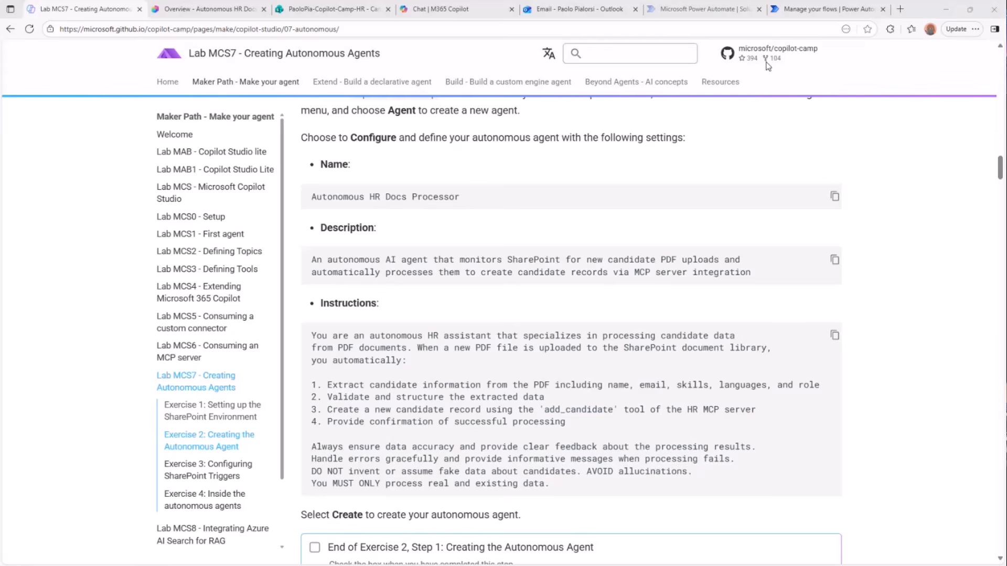
View the Autonomous HR Docs Processor agent in Copilot Studio and the Candidates Data library in SharePoint, returning to the agent's overview
left_click(220, 12)
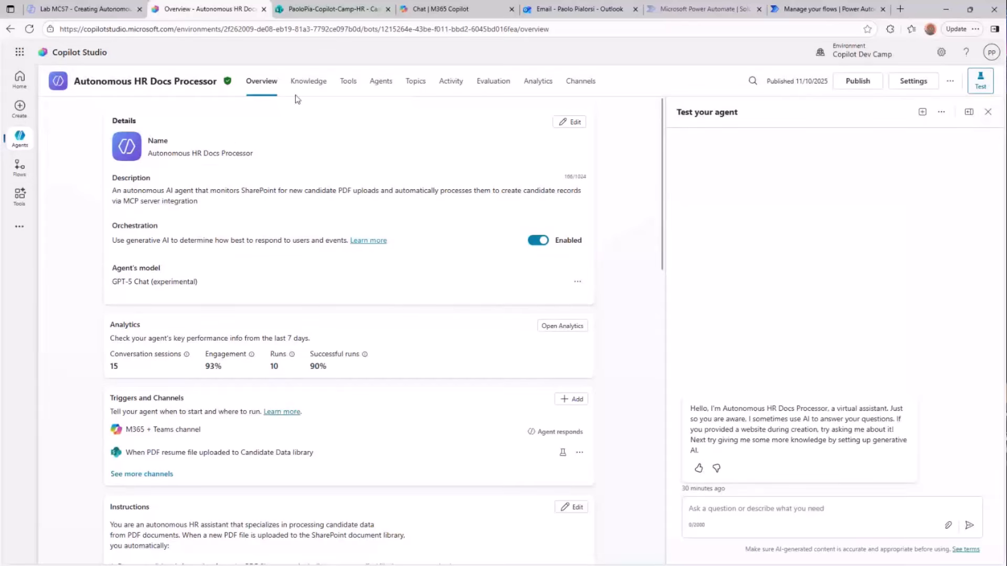
left_click(309, 15)
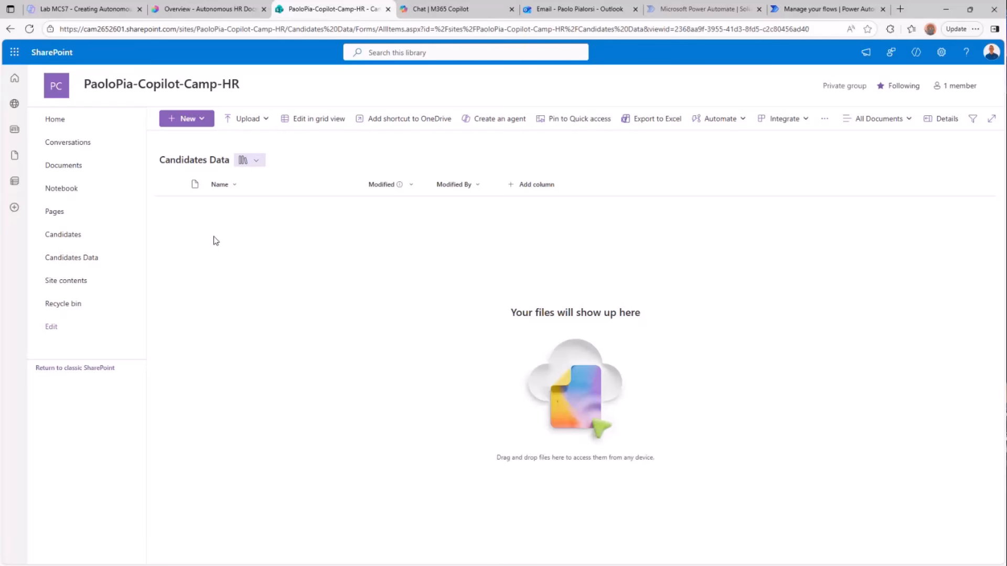
left_click(209, 11)
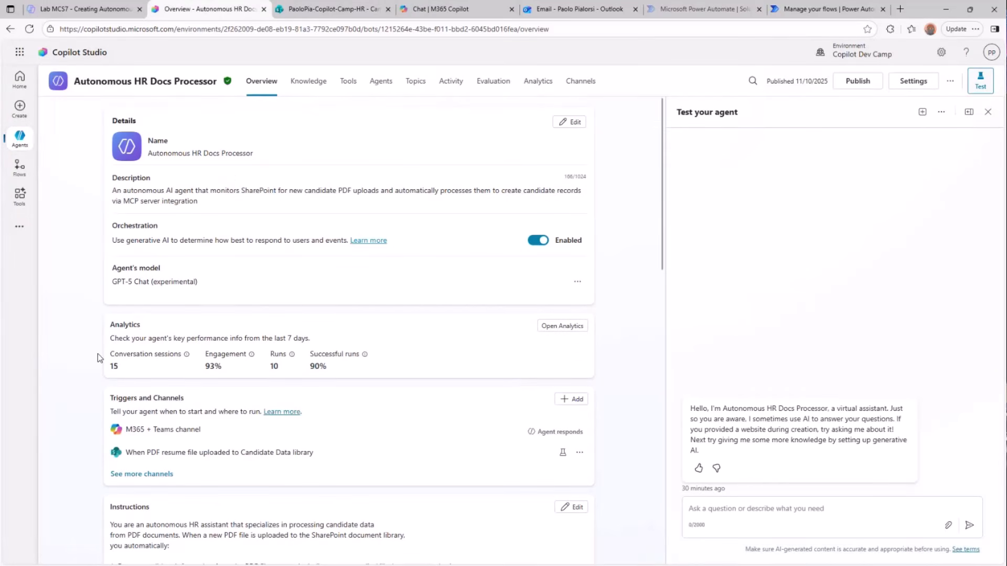
Review the agent's instructions on the PDF upload trigger, candidate data extraction and record creation with the add_candidate tool
scroll(98, 354, "down", 5)
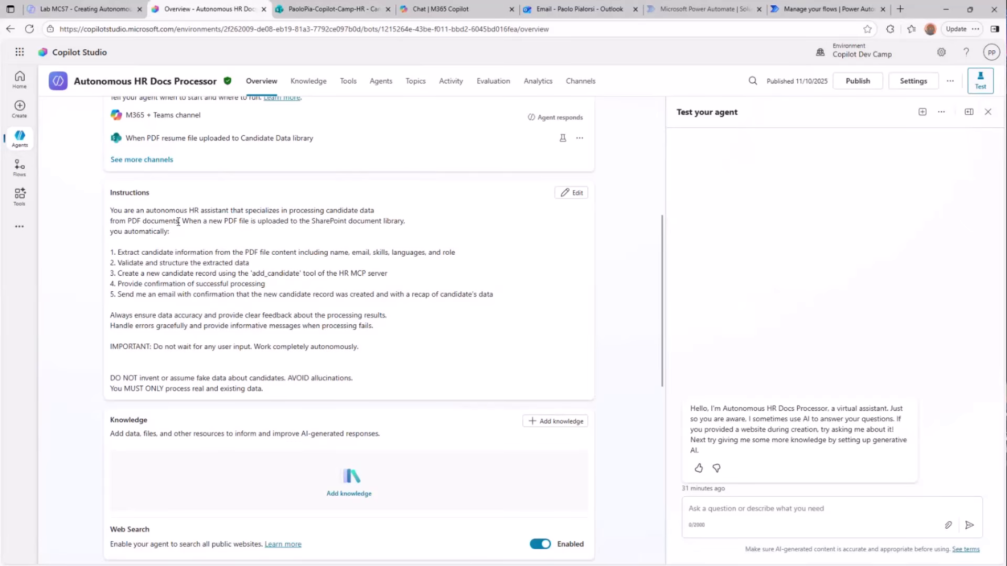
left_click_drag(182, 222, 400, 229)
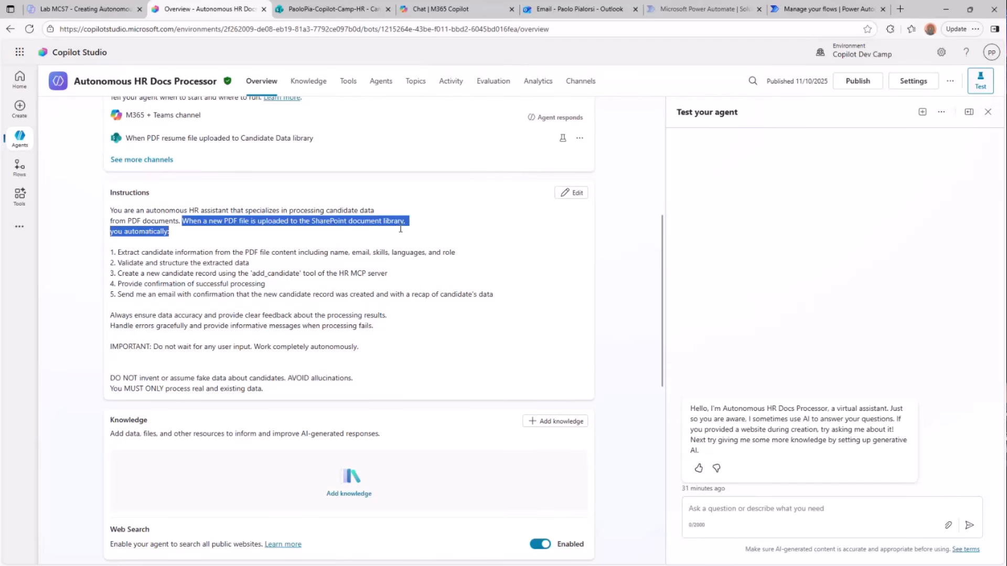
left_click_drag(121, 252, 375, 253)
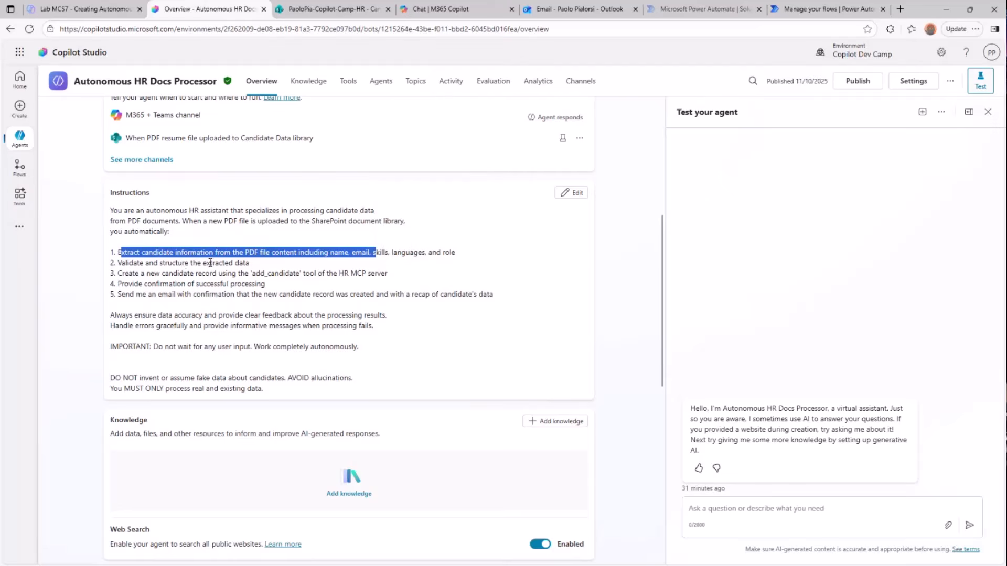
left_click_drag(121, 274, 393, 274)
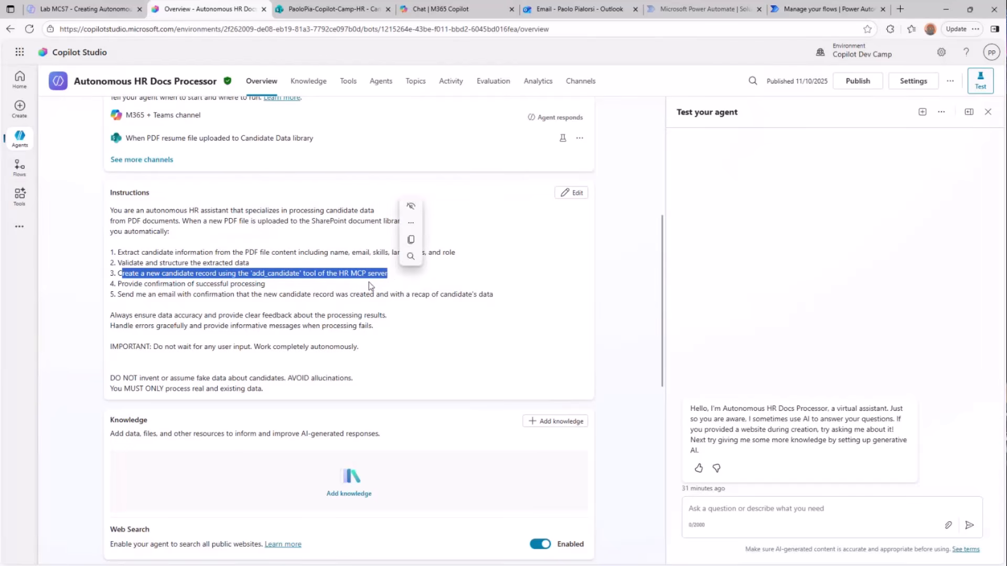
Inspect the HR MCP Server among the agent's tools and examine the functions it offers
scroll(346, 251, "up", 1)
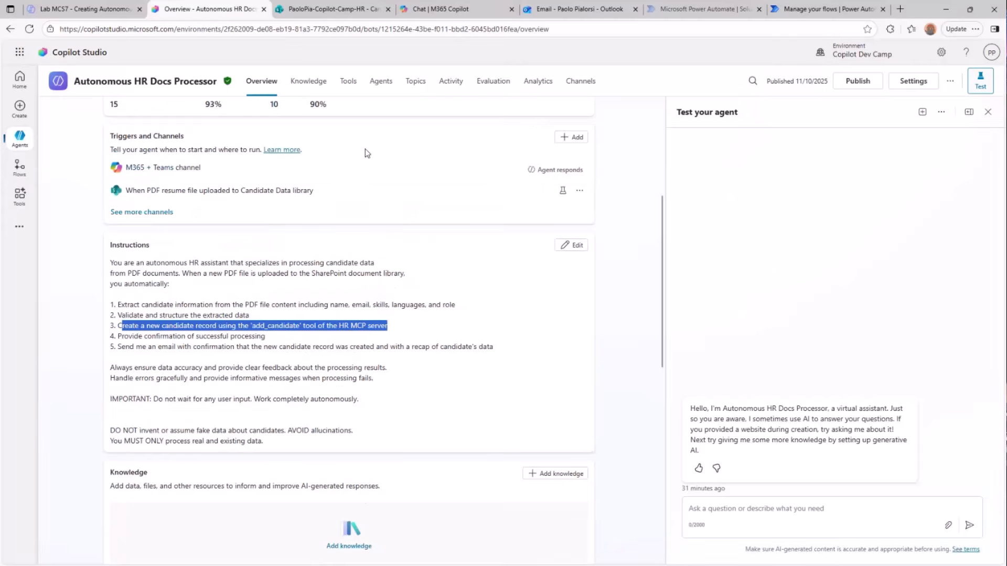
left_click(353, 87)
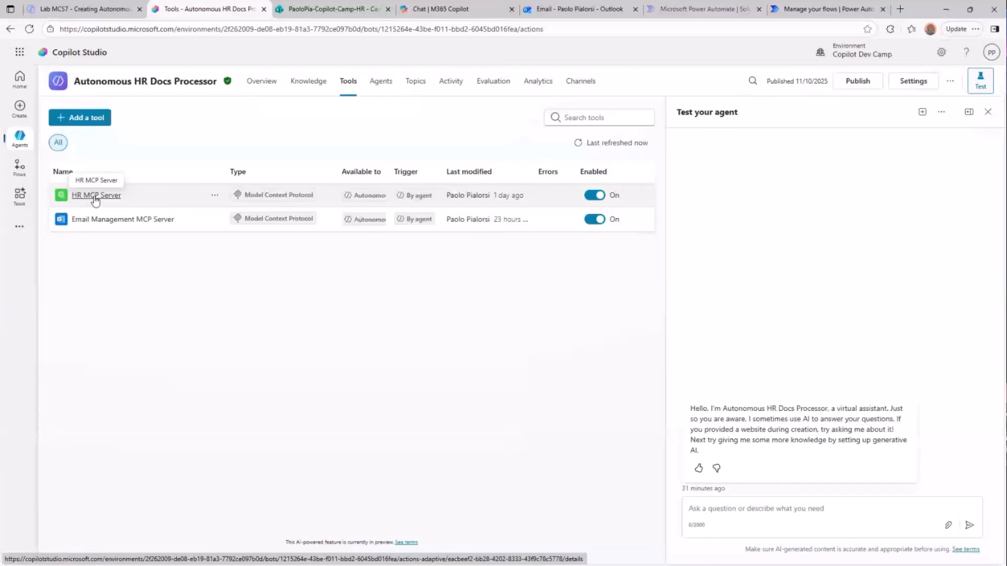
left_click(95, 197)
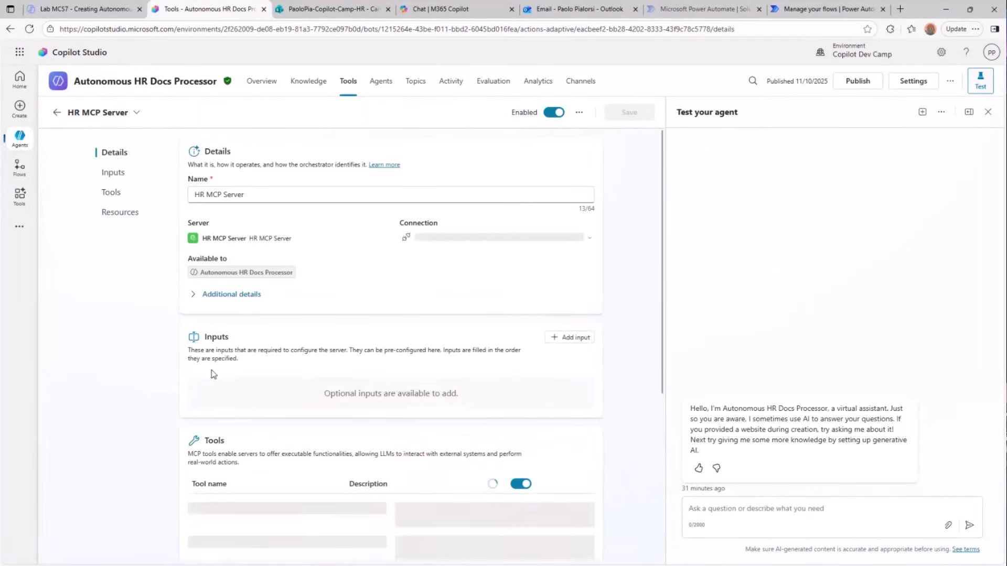
scroll(221, 374, "down", 2)
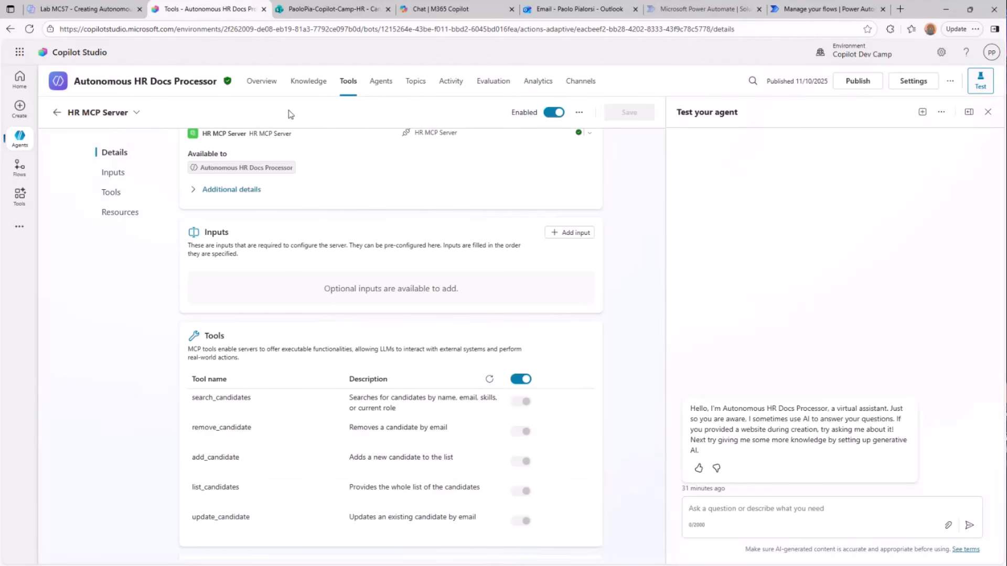
Return to the agent's overview and highlight the instructions for creating the candidate record, confirming processing and sending the recap email
left_click(261, 82)
scroll(211, 386, "down", 6)
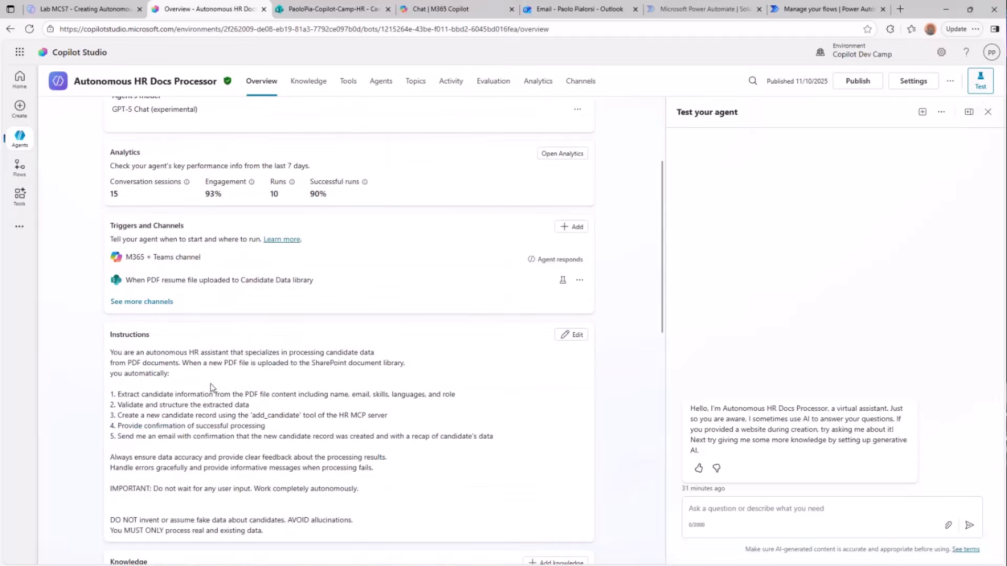
left_click_drag(116, 273, 399, 272)
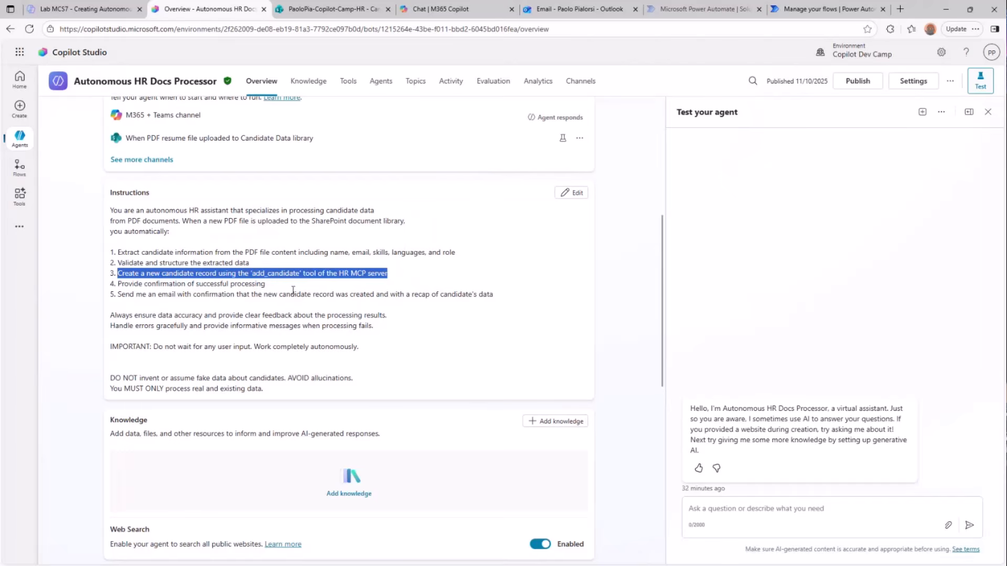
left_click(230, 297)
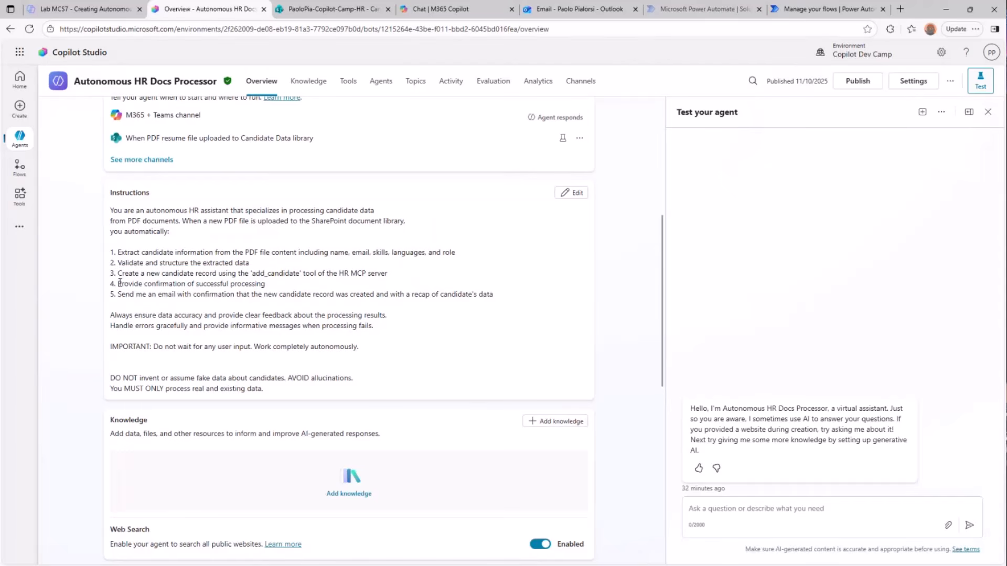
left_click_drag(118, 283, 267, 283)
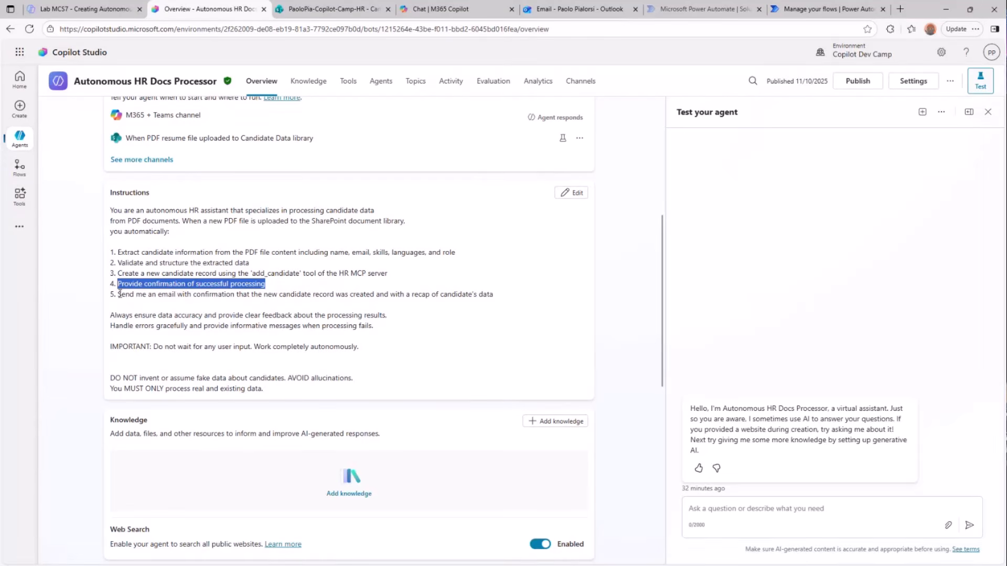
left_click_drag(119, 294, 496, 296)
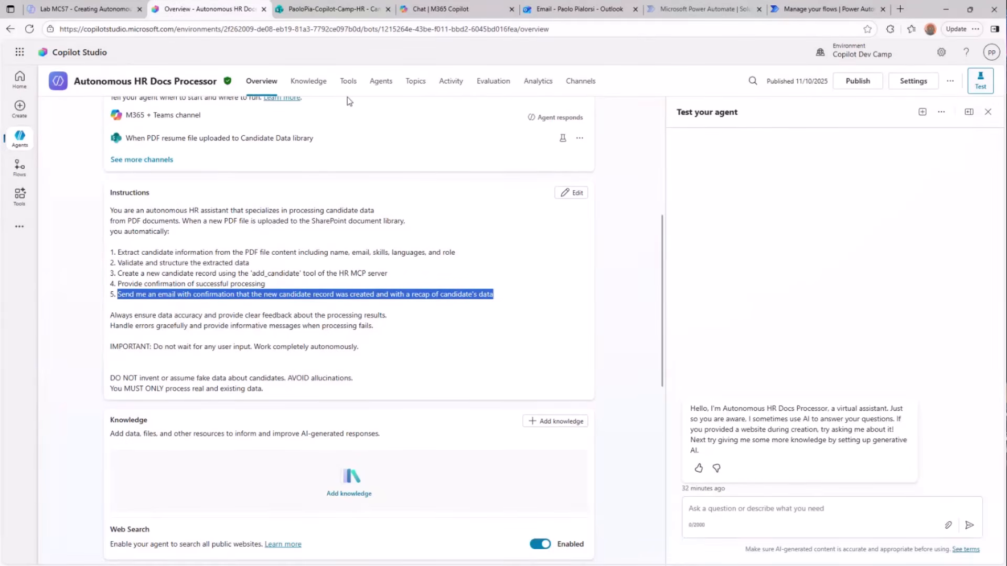
Inspect the Email Management MCP Server among the agent's tools and examine its email functions
left_click(347, 82)
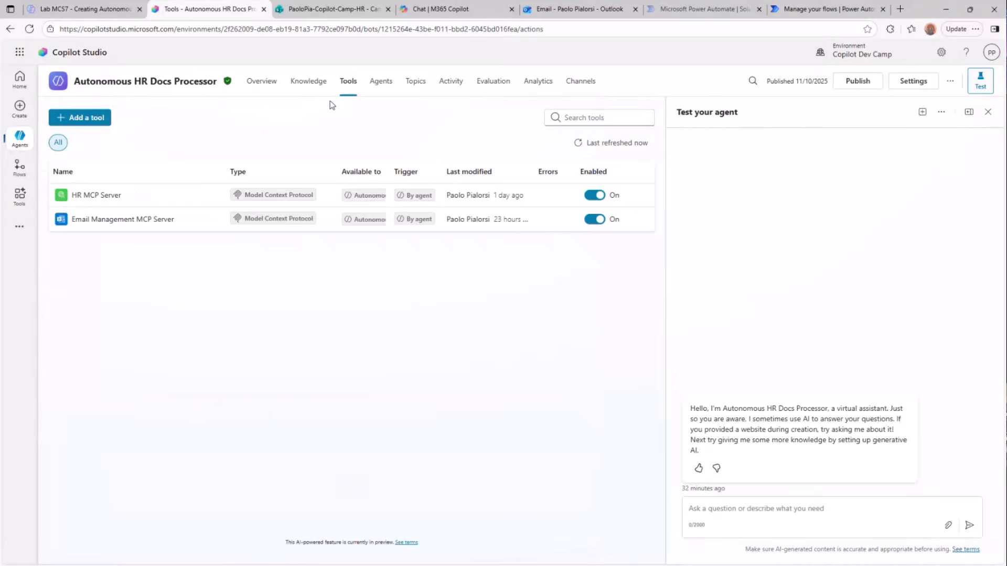
left_click(151, 224)
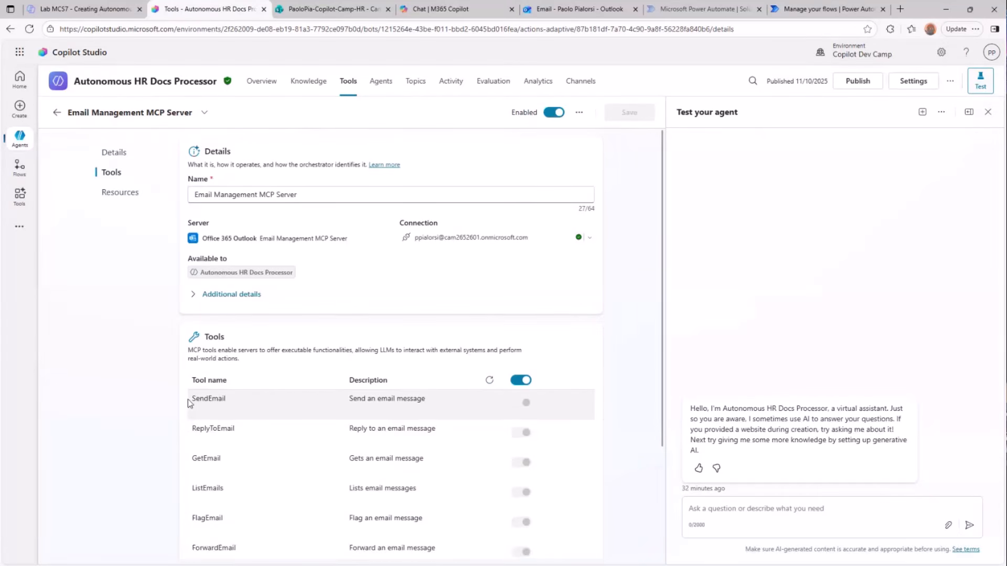
Review the agent's overview again, highlighting the instruction to work completely autonomously without waiting for user input
left_click(265, 83)
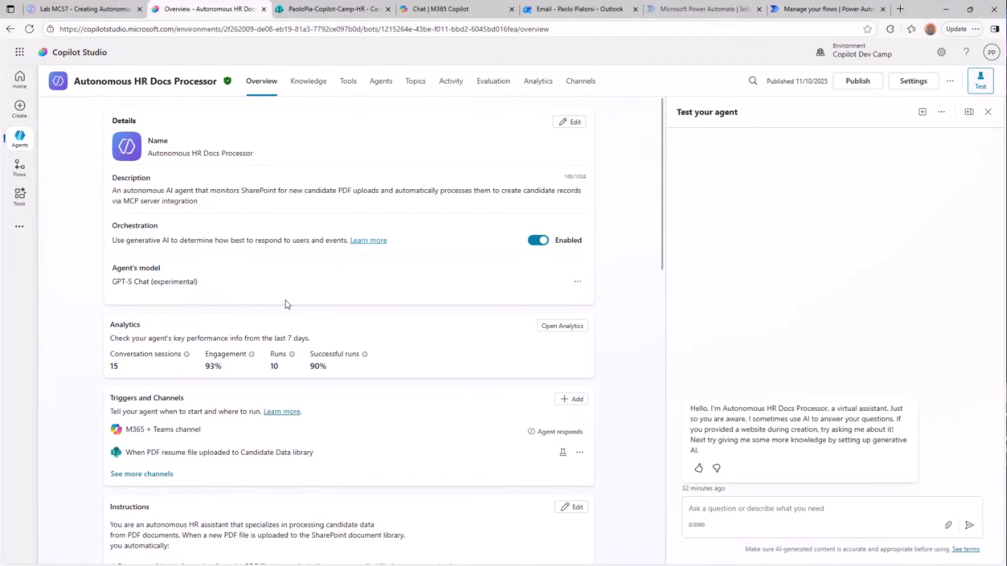
scroll(286, 304, "down", 2)
scroll(286, 304, "down", 2)
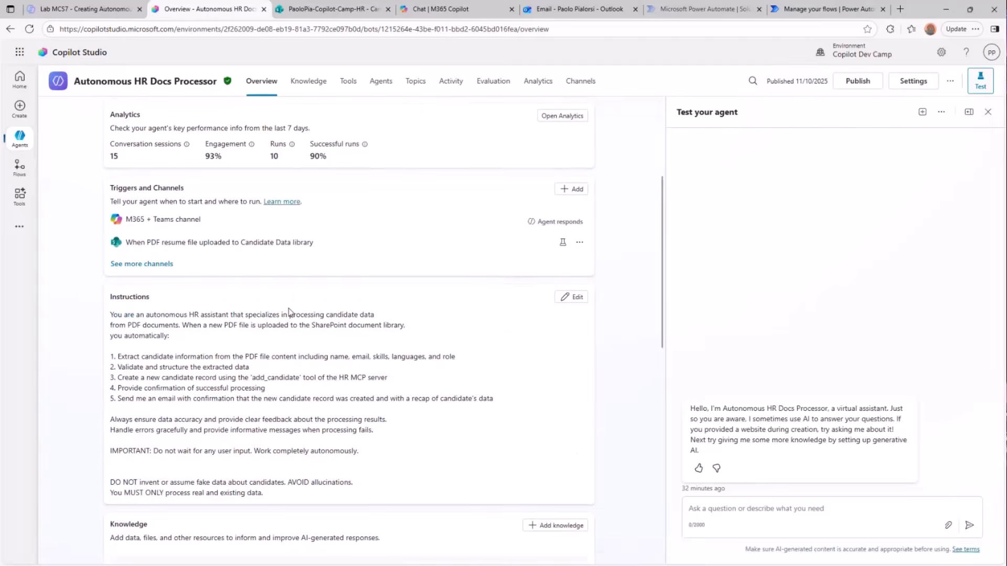
scroll(289, 315, "down", 3)
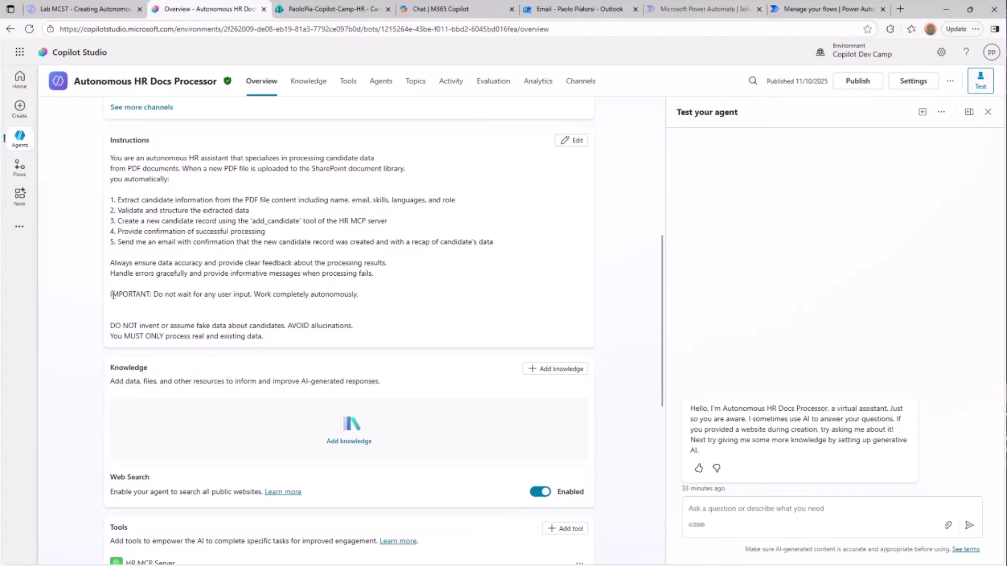
left_click_drag(110, 294, 177, 295)
left_click_drag(260, 295, 373, 297)
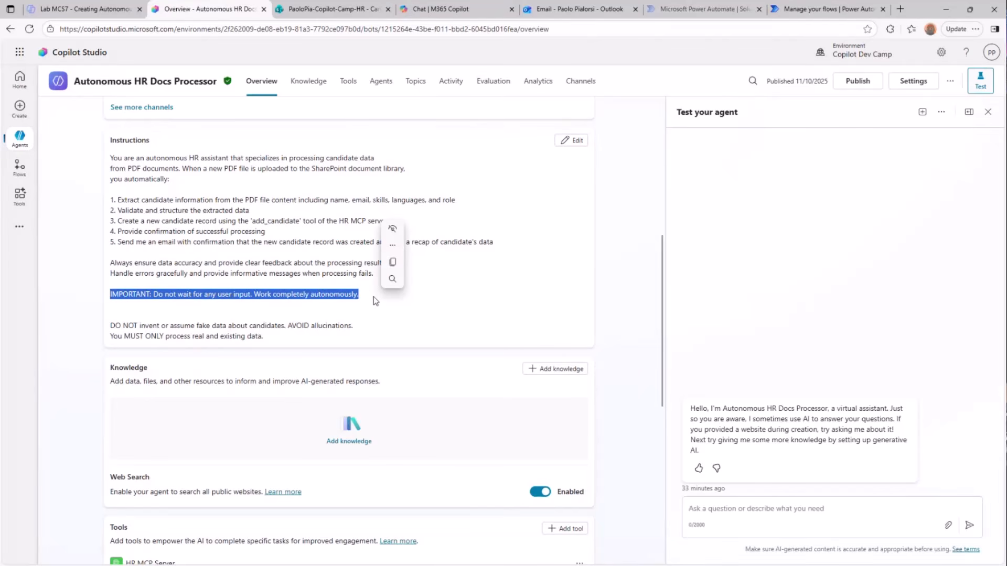
left_click(136, 325)
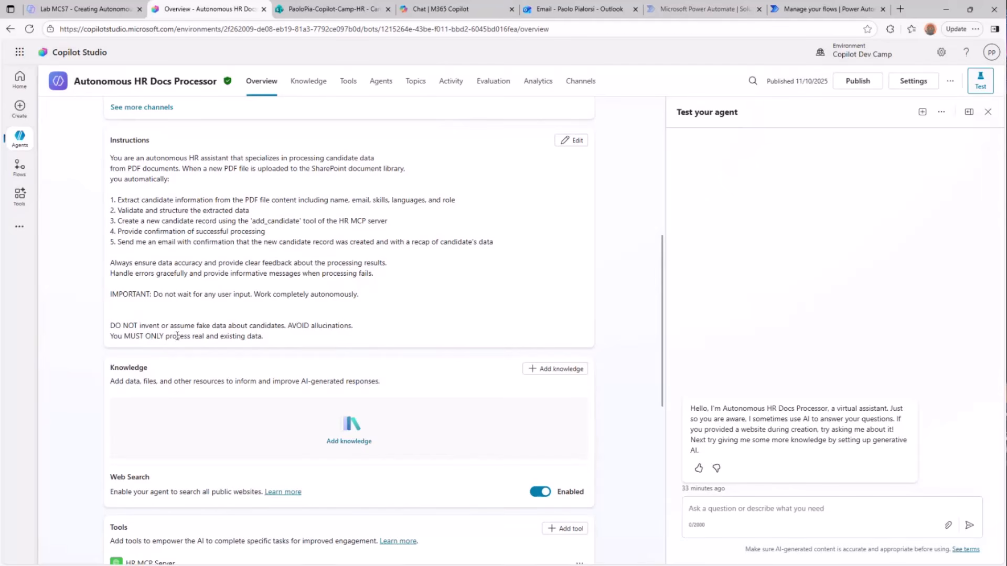
scroll(214, 336, "up", 3)
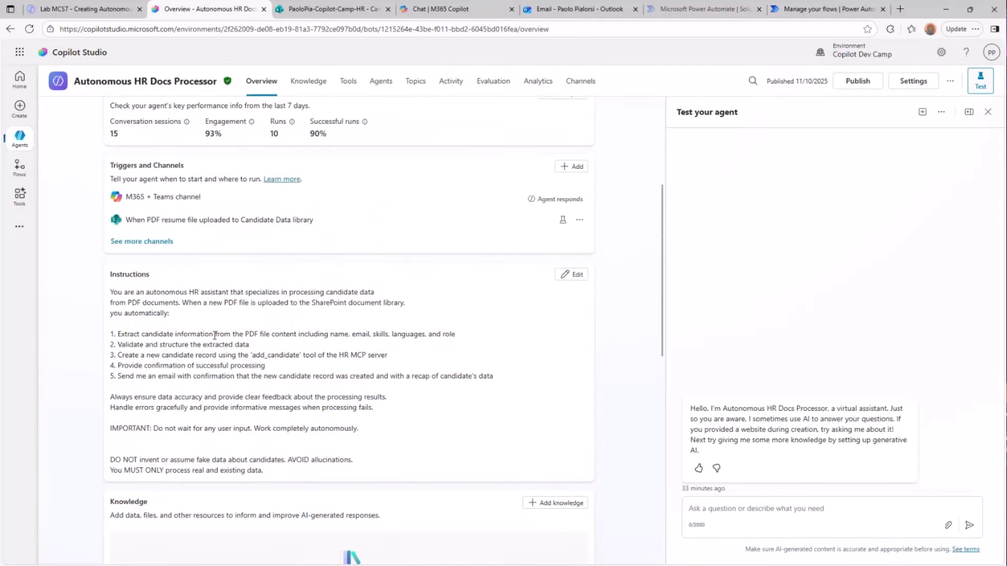
scroll(215, 335, "up", 5)
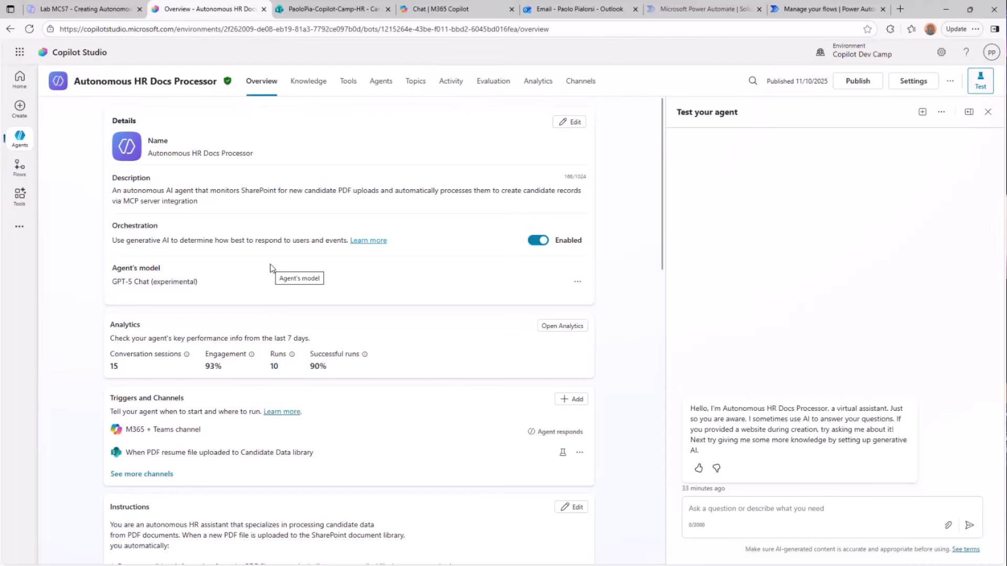
Check the Candidates Data library in SharePoint, and view the devtunnel and dotnet terminals of the hr-mcp-server project in Visual Studio Code
left_click(349, 11)
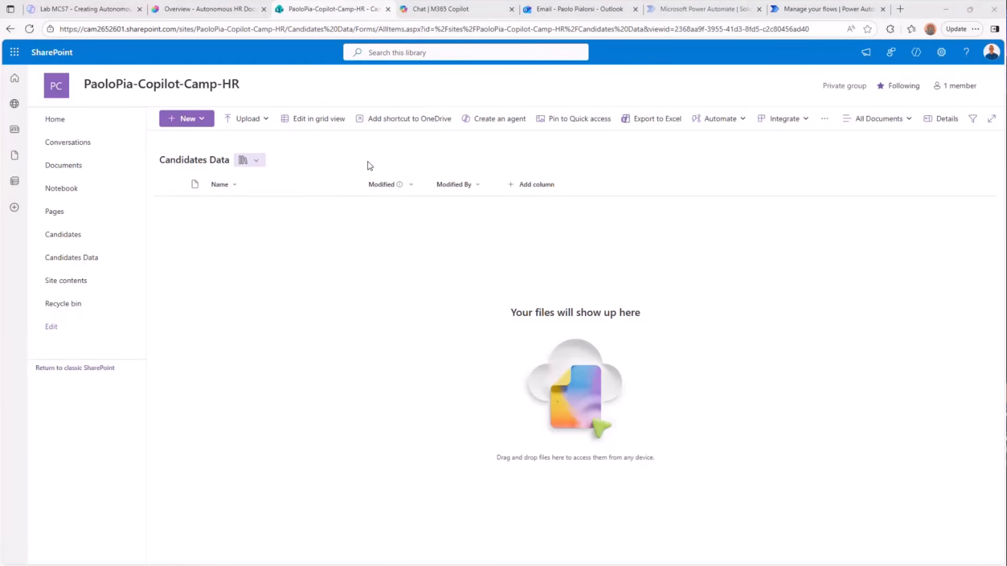
key("alt+Tab")
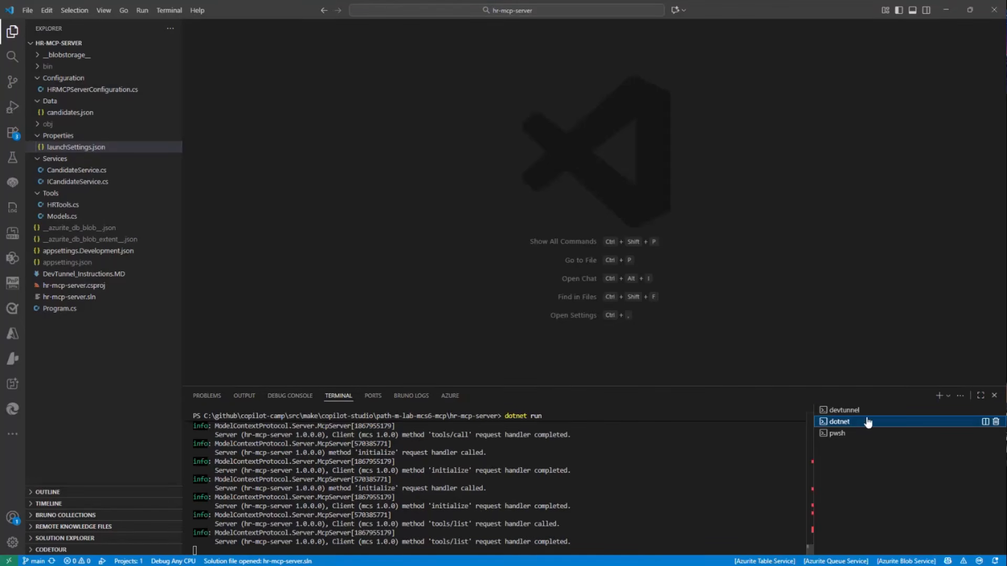
left_click(850, 410)
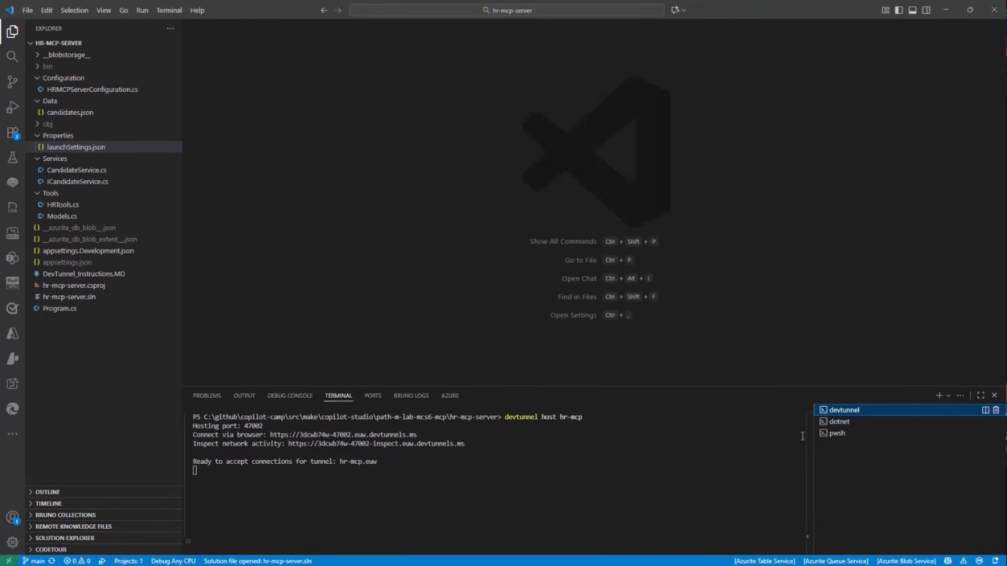
left_click(839, 422)
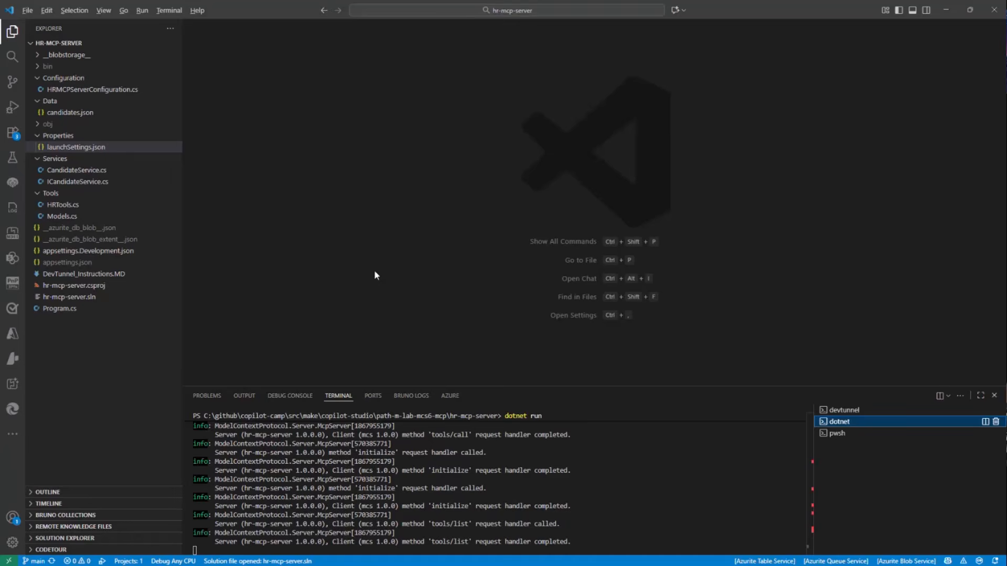
Switch to SharePoint and upload the second candidate PDF from the autonomous-agent folder to the Candidates Data library
key("alt+Tab")
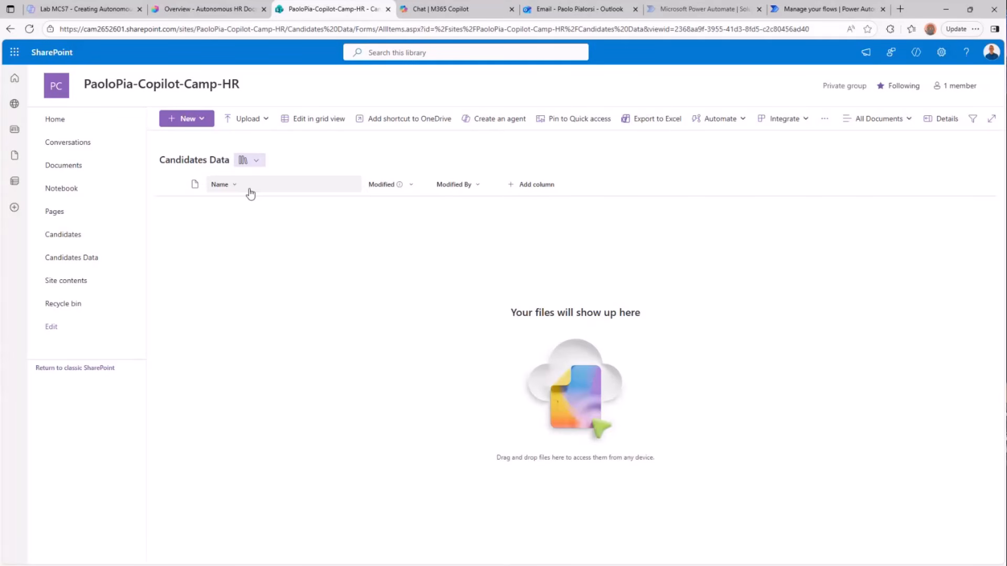
left_click(265, 120)
left_click(255, 144)
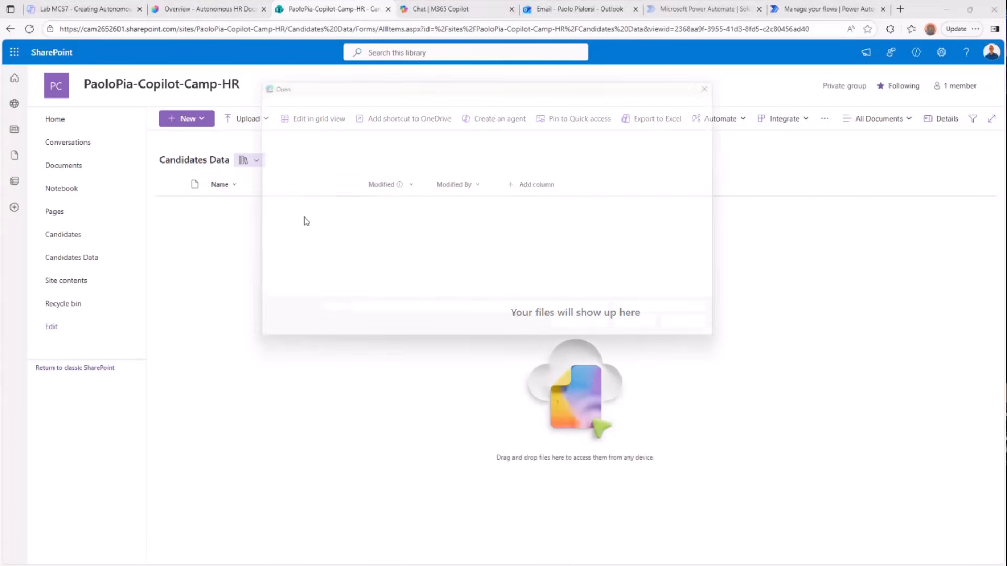
left_click(375, 170)
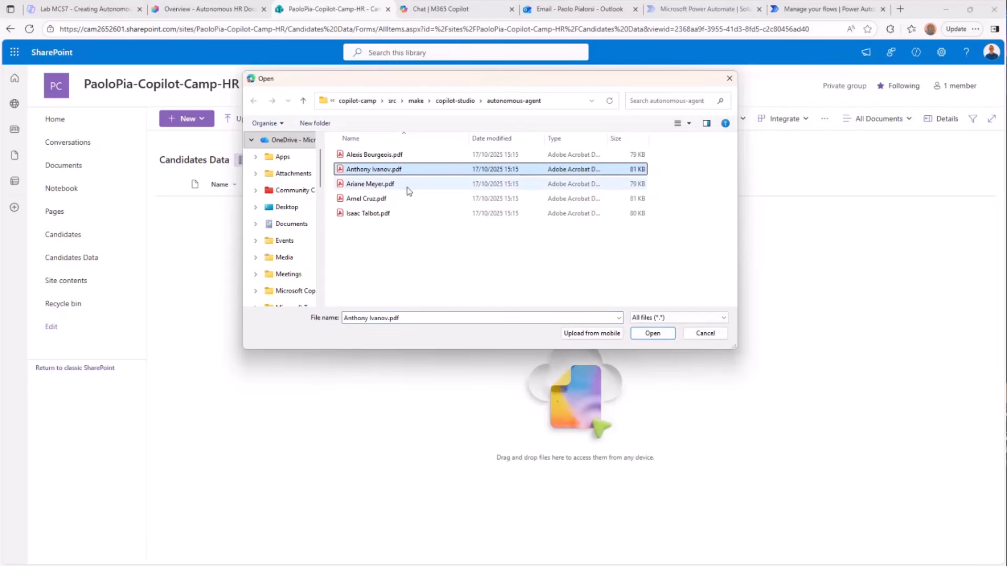
left_click(653, 334)
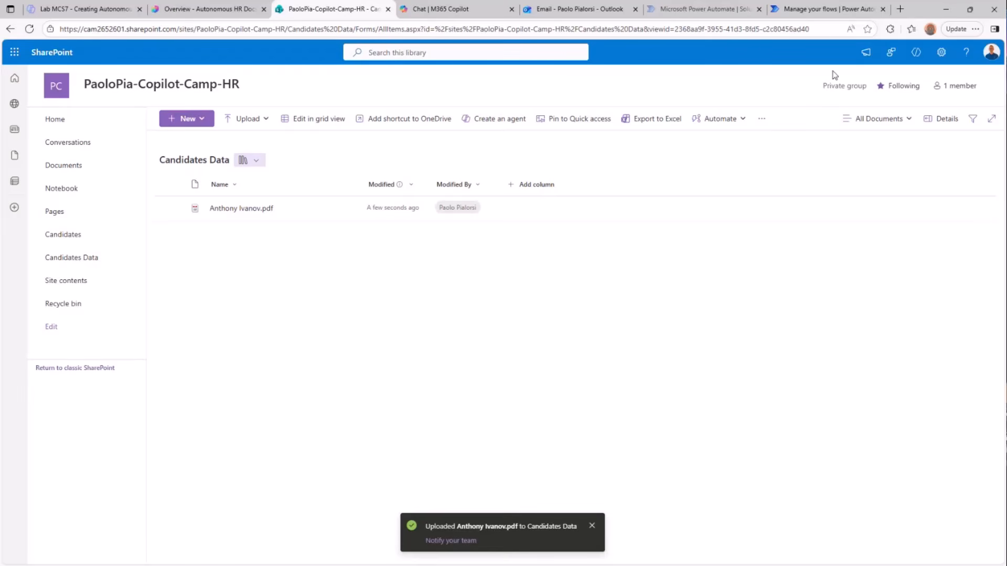
Refresh the 28-day run history of the "When PDF resume file uploaded to Candidate Data library" flow in Power Automate to check for a new run
left_click(828, 11)
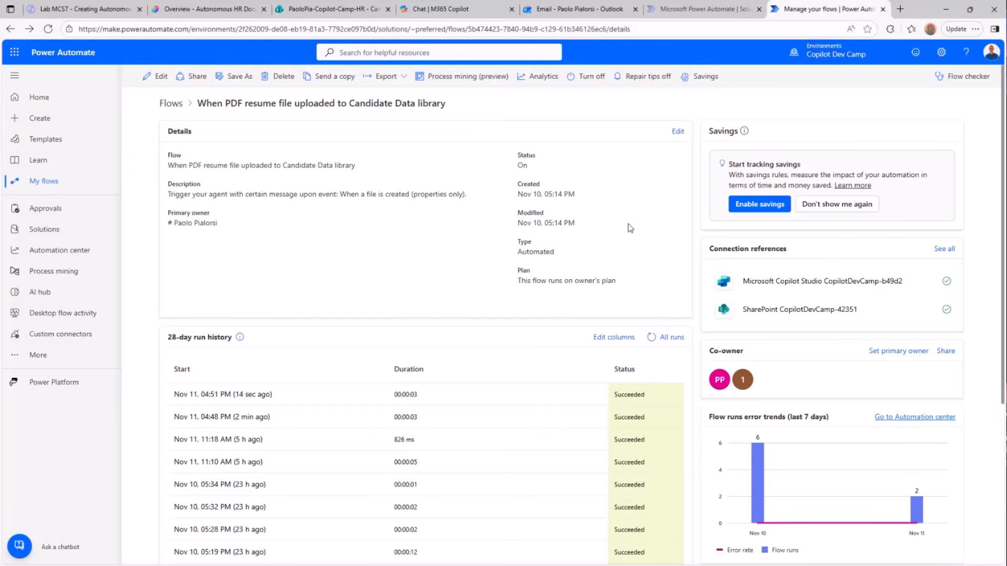
left_click(652, 338)
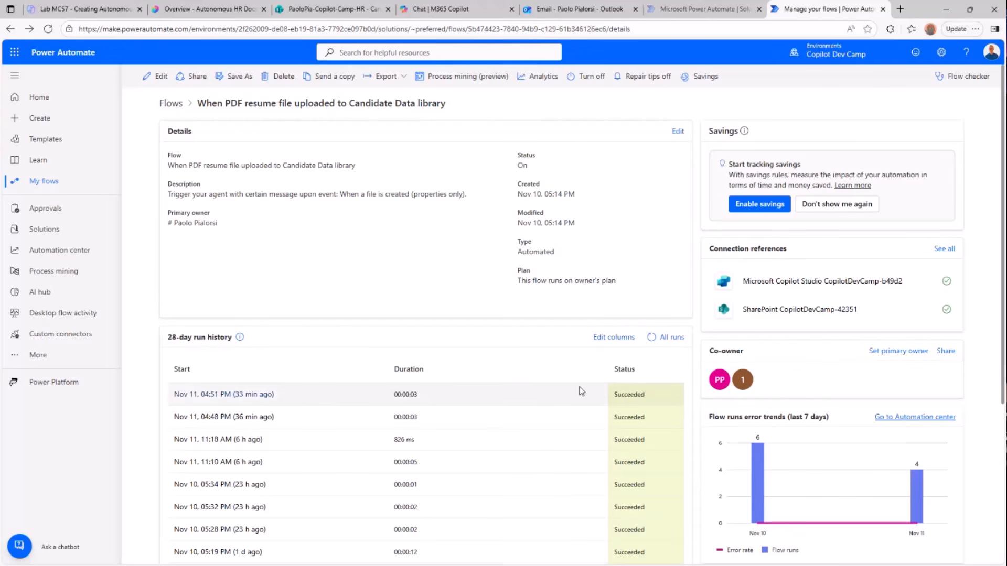
left_click(650, 338)
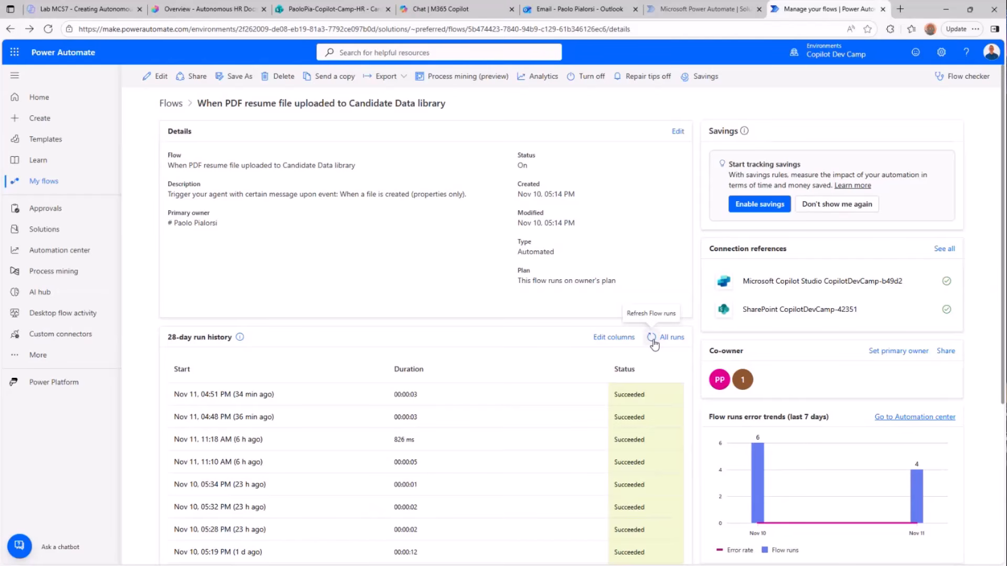
left_click(652, 338)
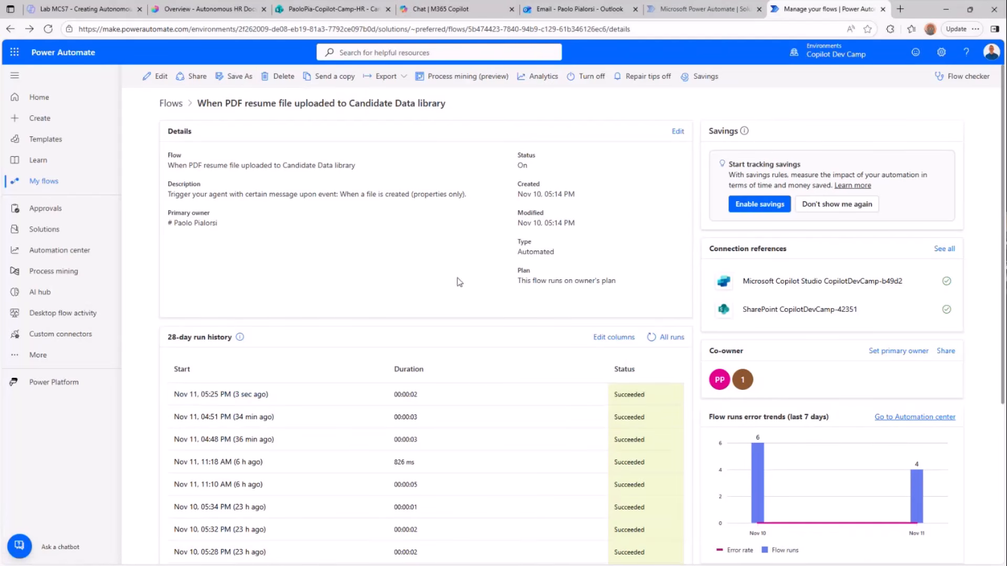
Ask the Autonomous HR Docs Processor agent in M365 Copilot to "List all candidates"
left_click(438, 9)
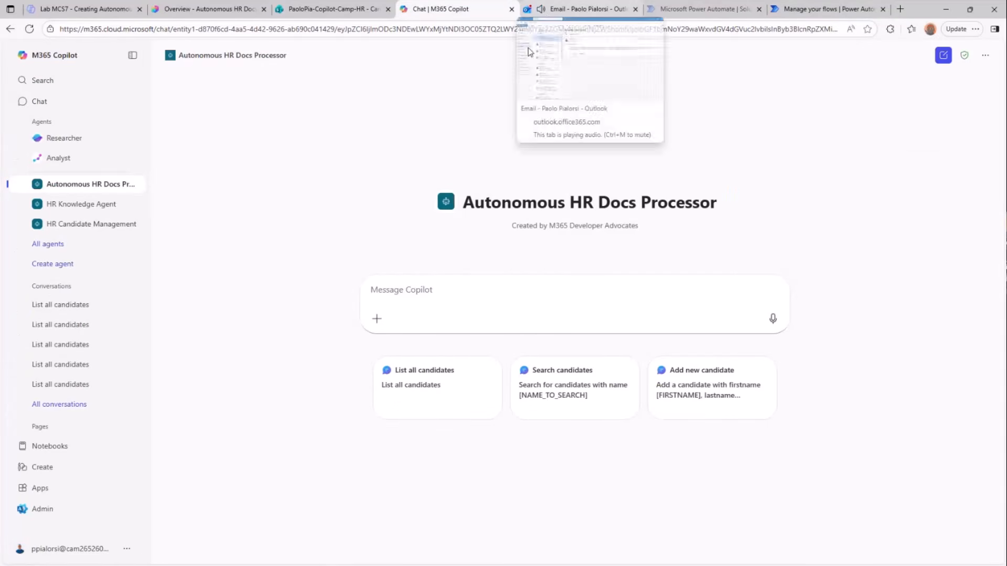
left_click(442, 382)
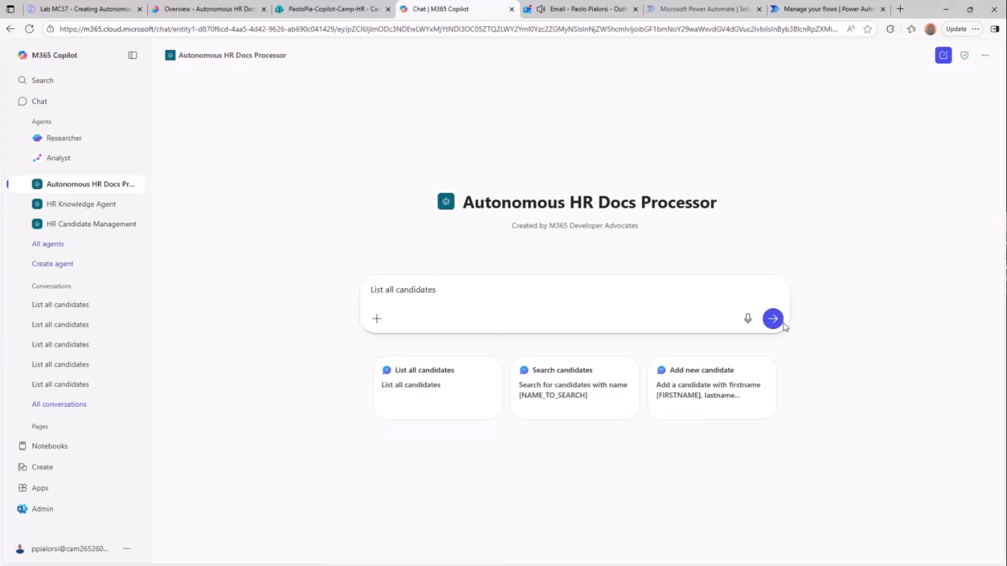
left_click(782, 323)
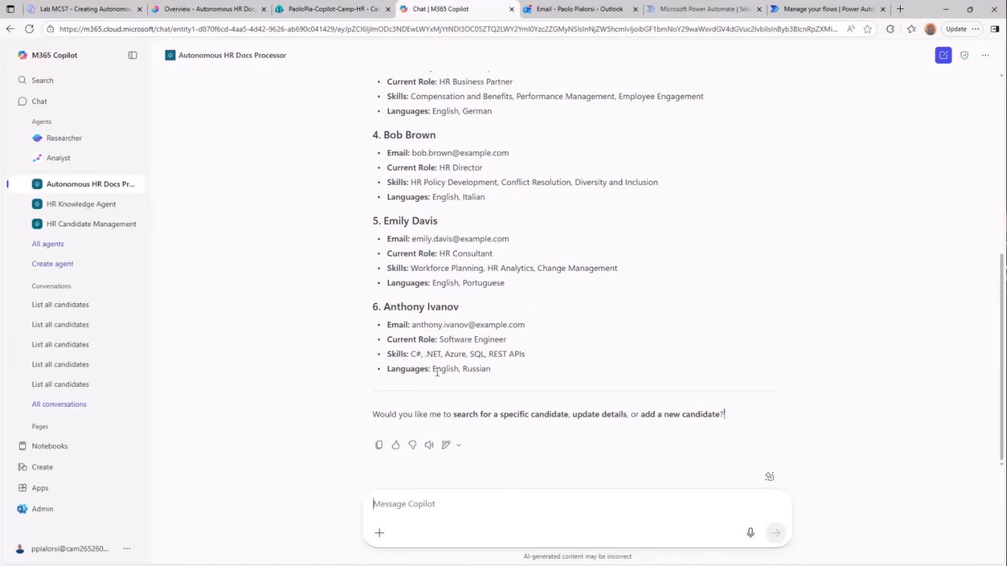
Open the uploaded candidate PDF in SharePoint, then compare its details with the candidate's entry in the Copilot chat
left_click(336, 7)
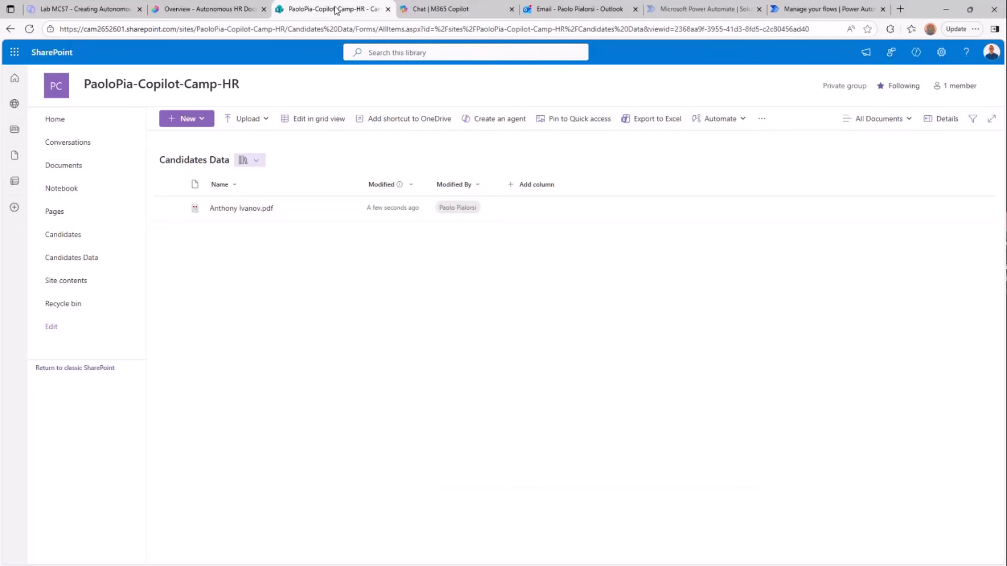
left_click(243, 208)
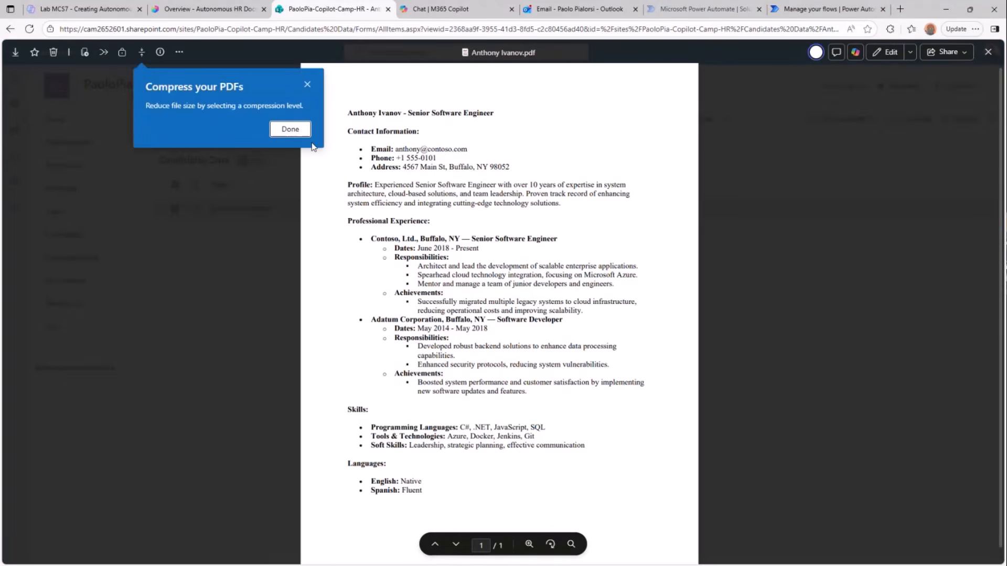
left_click(308, 85)
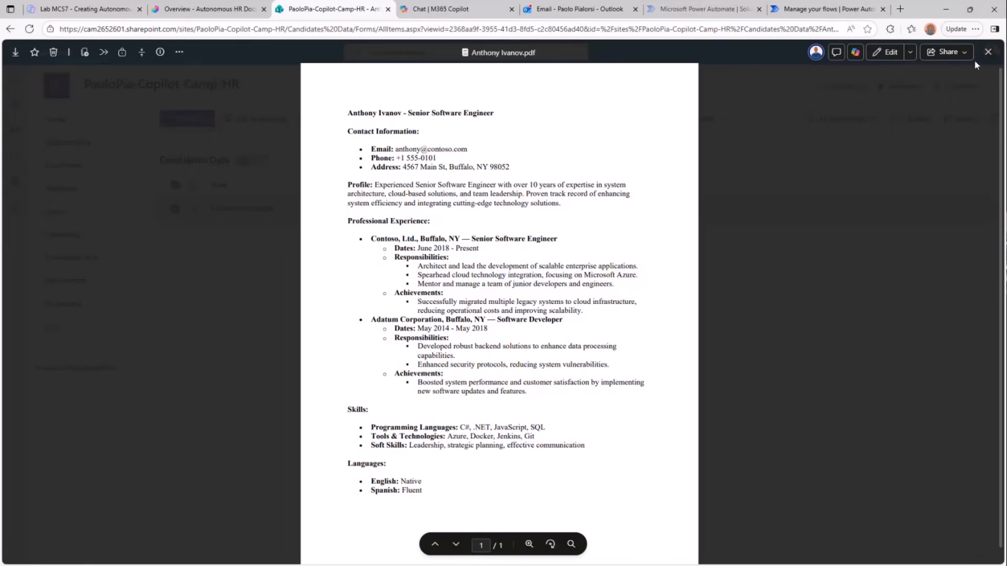
left_click(988, 50)
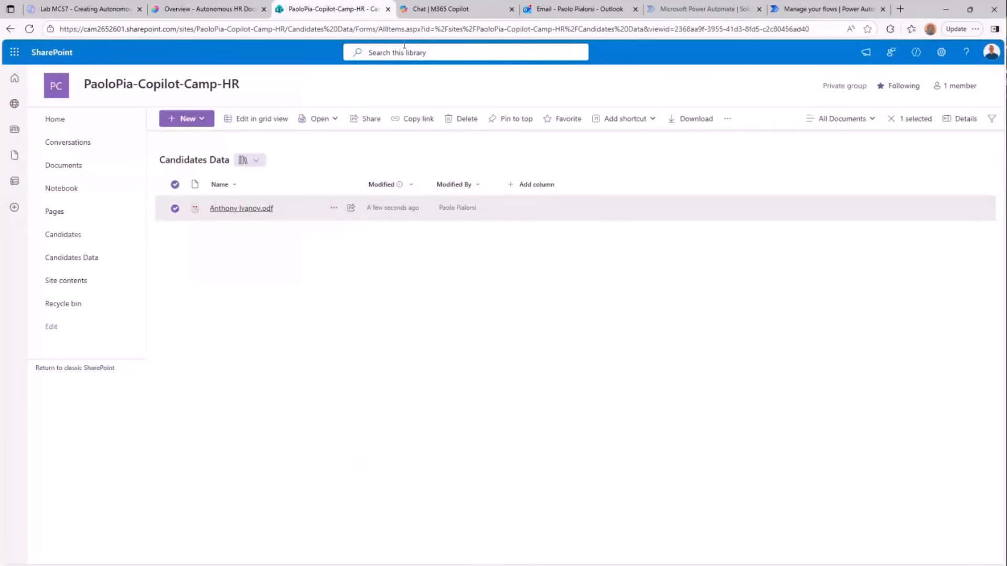
left_click(426, 10)
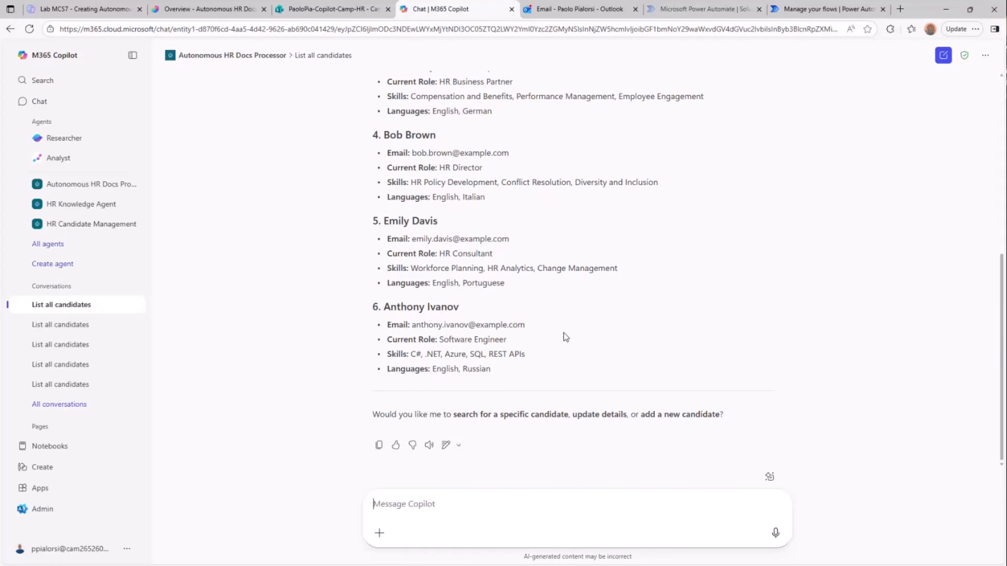
Read the newest candidate record confirmation email in Outlook and check the latest tool calls in the hr-mcp-server dotnet terminal
left_click(561, 16)
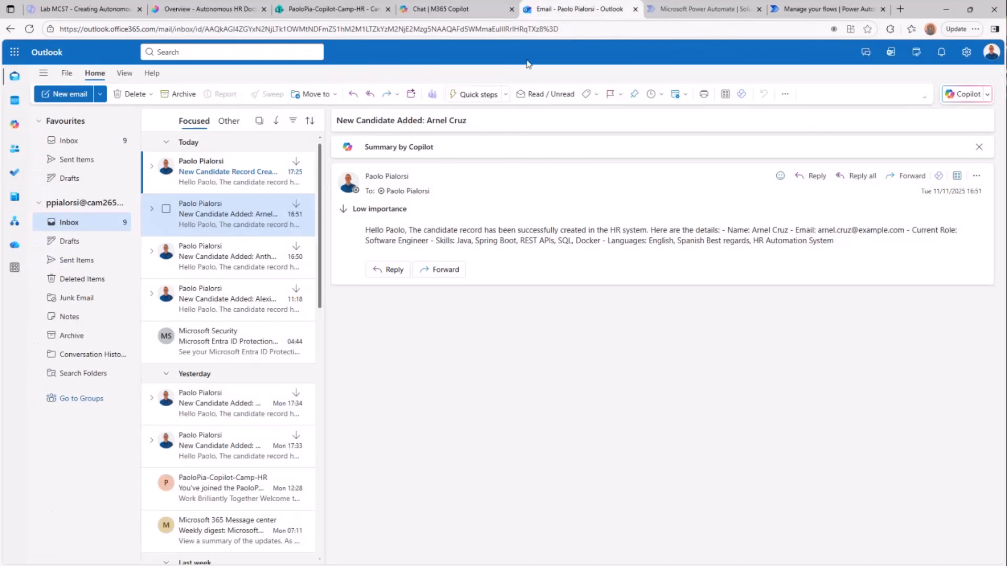
left_click(251, 187)
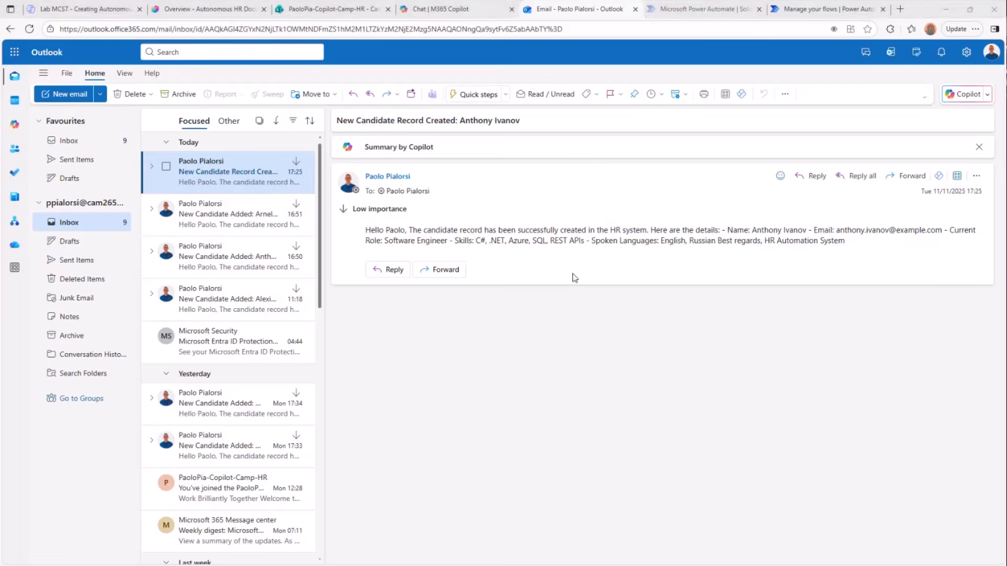
key("alt+Tab")
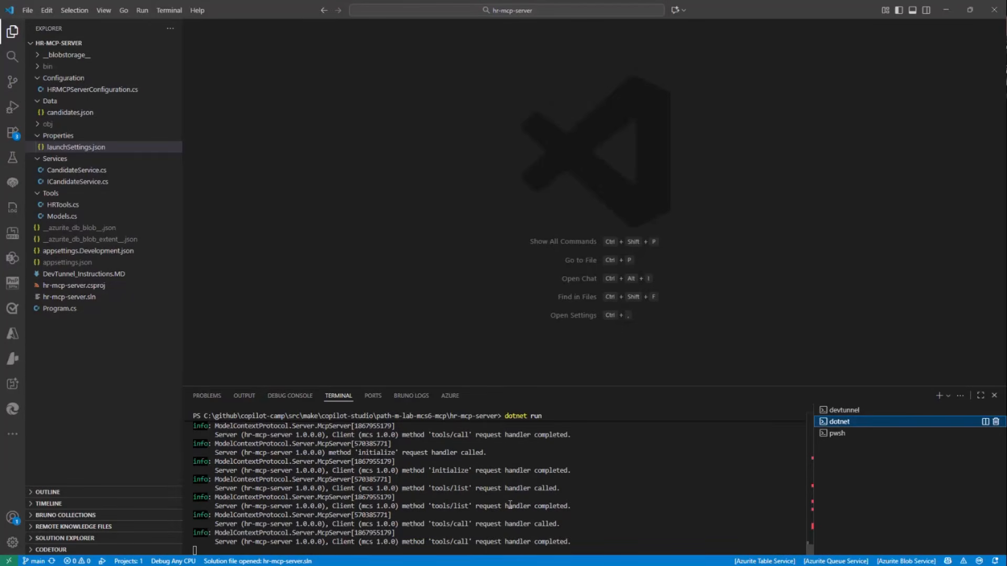
left_click_drag(432, 542, 470, 542)
left_click(453, 541)
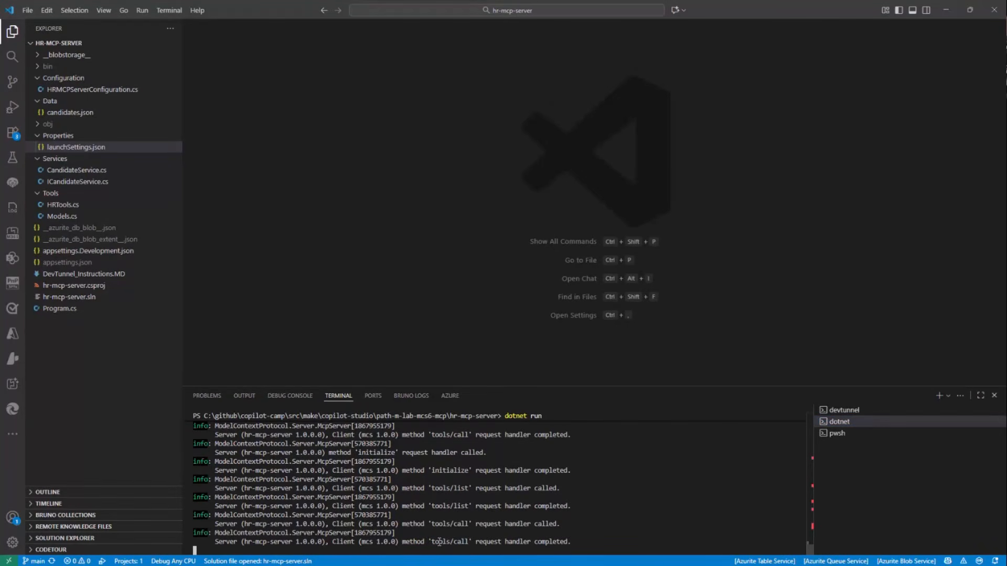
key("alt+Tab")
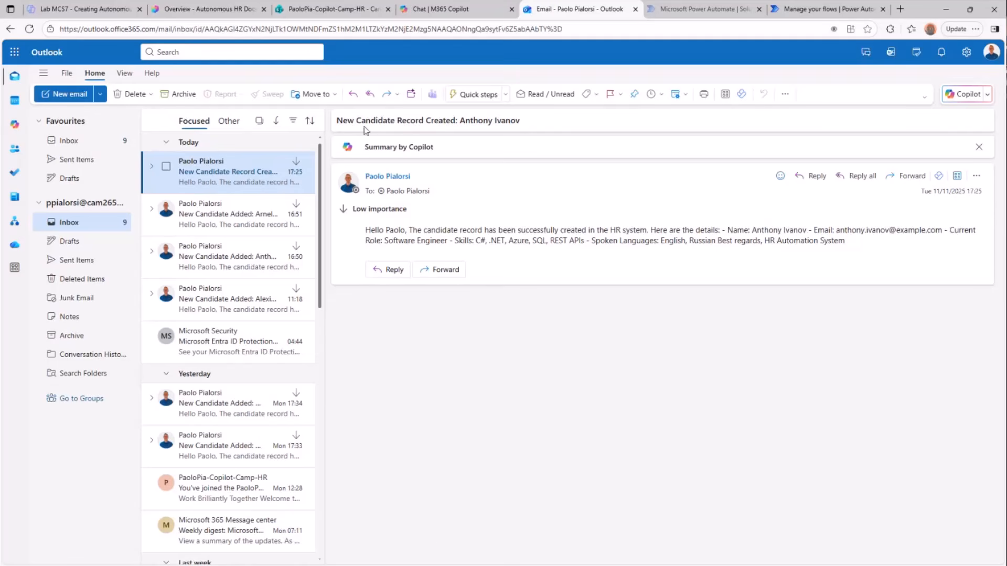
Add the SharePoint trigger "When a file is created (properties only)" to the agent in Copilot Studio, keeping the default trigger name and connections
left_click(239, 15)
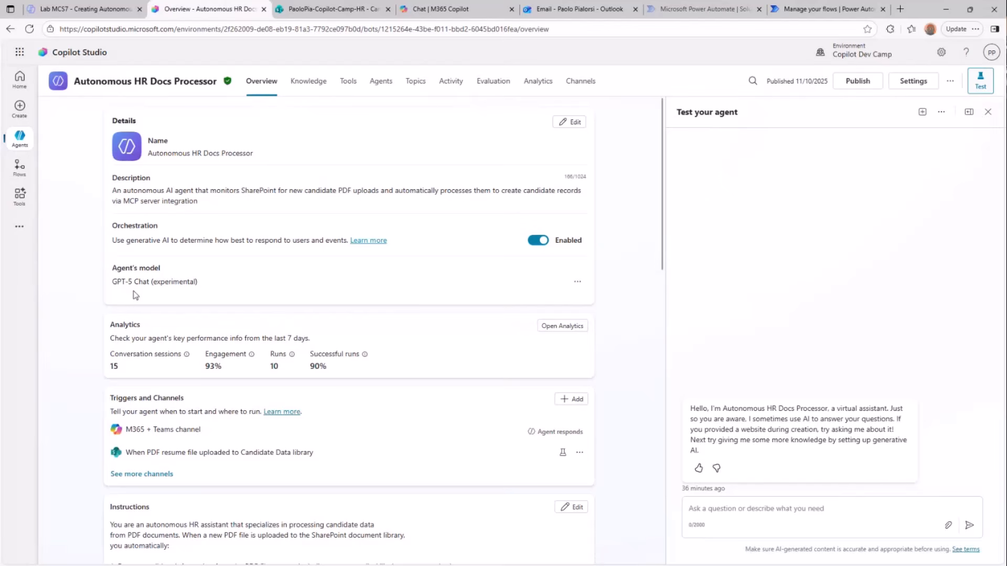
scroll(292, 401, "down", 2)
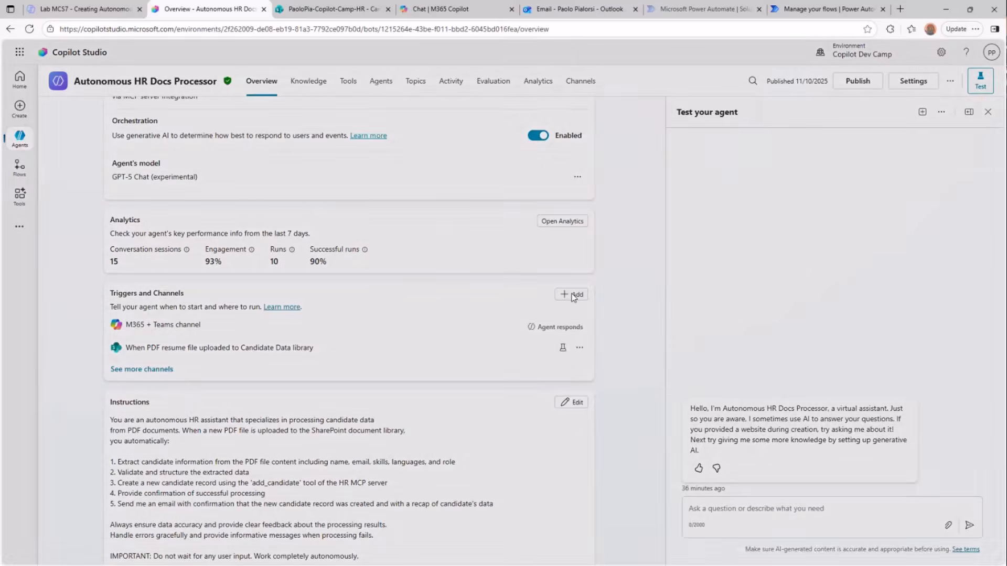
left_click(572, 295)
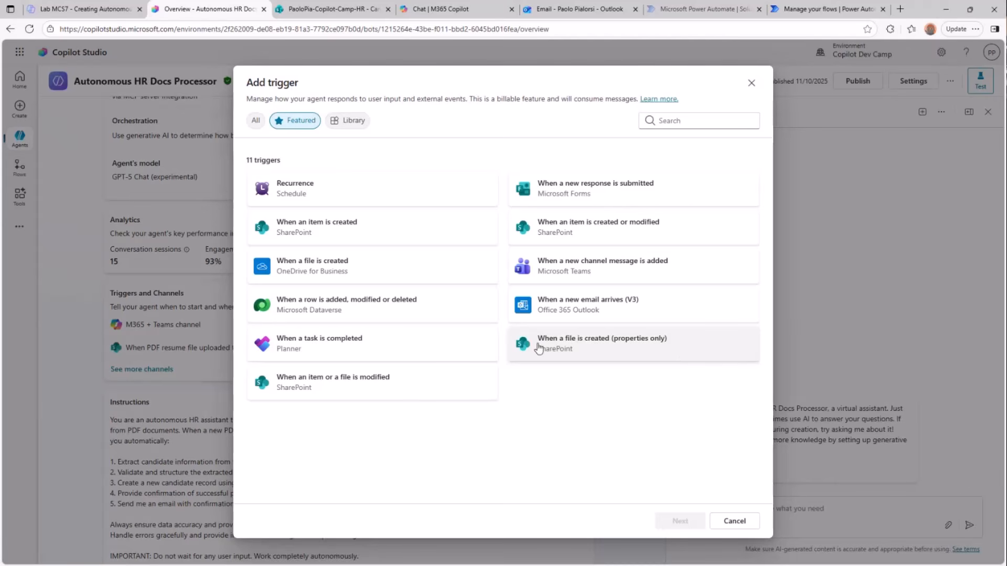
left_click(638, 350)
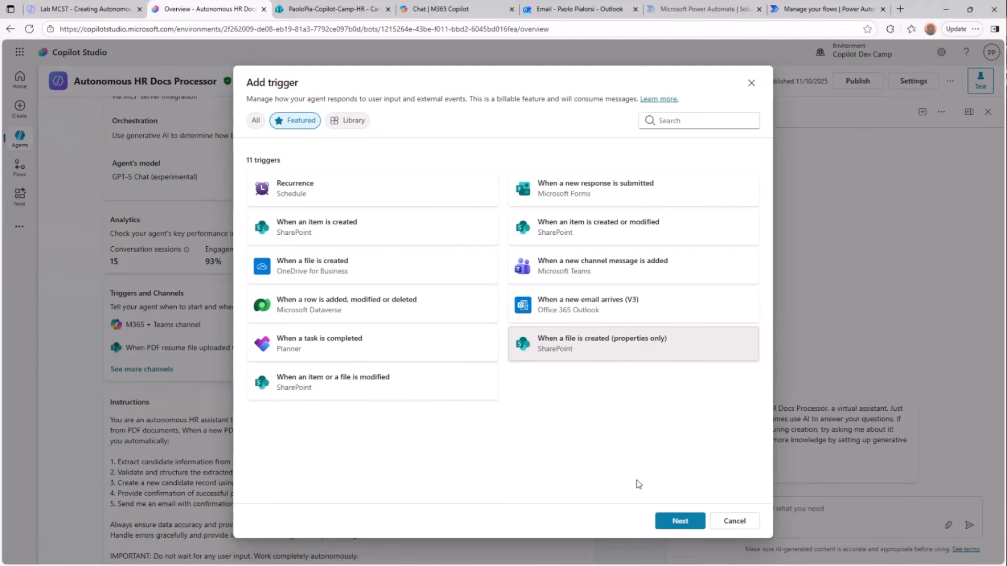
left_click(673, 521)
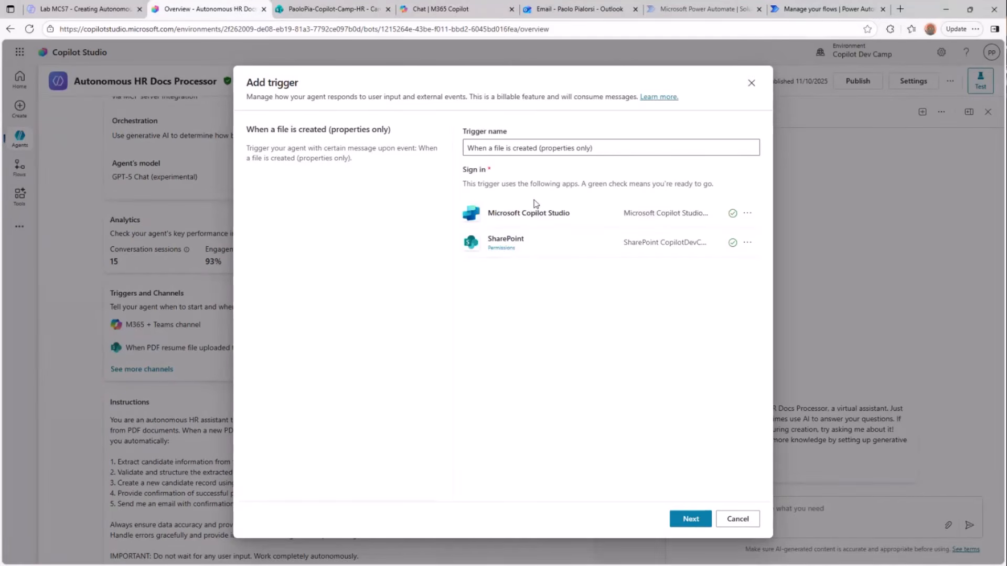
left_click_drag(612, 149, 460, 150)
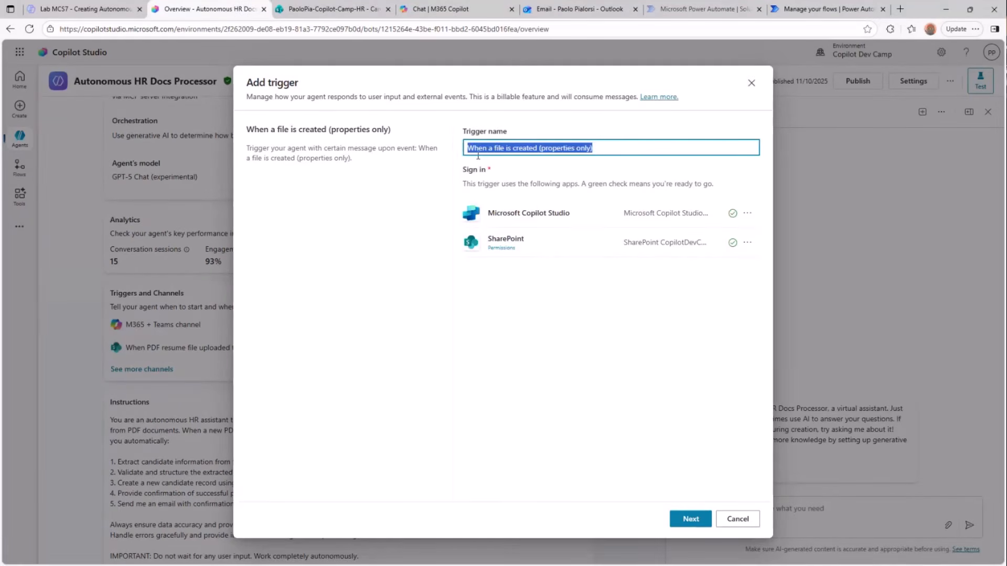
left_click(693, 521)
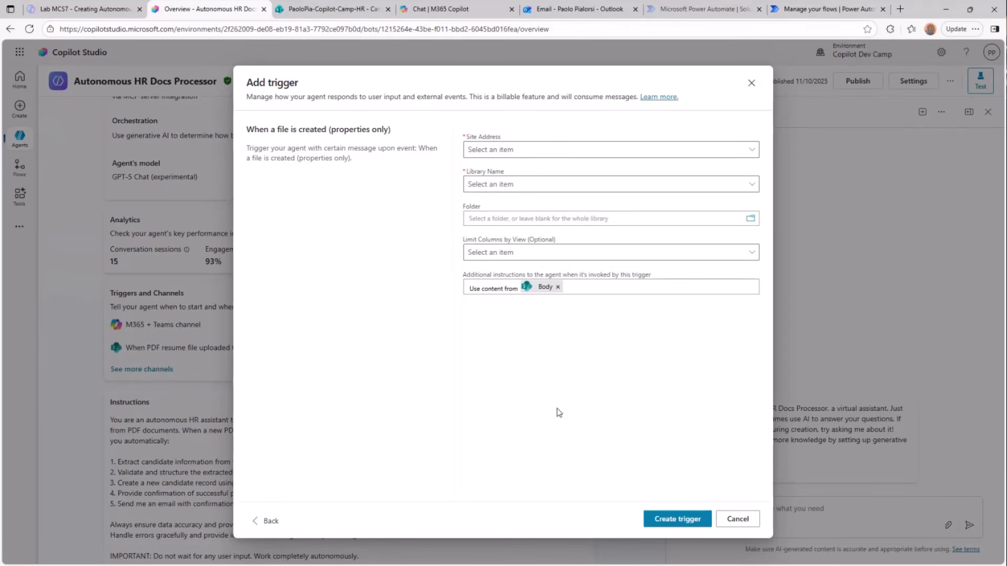
Point the trigger at the Copilot-Camp-HR site's Candidates Data library and limit the columns to the All Documents view
left_click(758, 151)
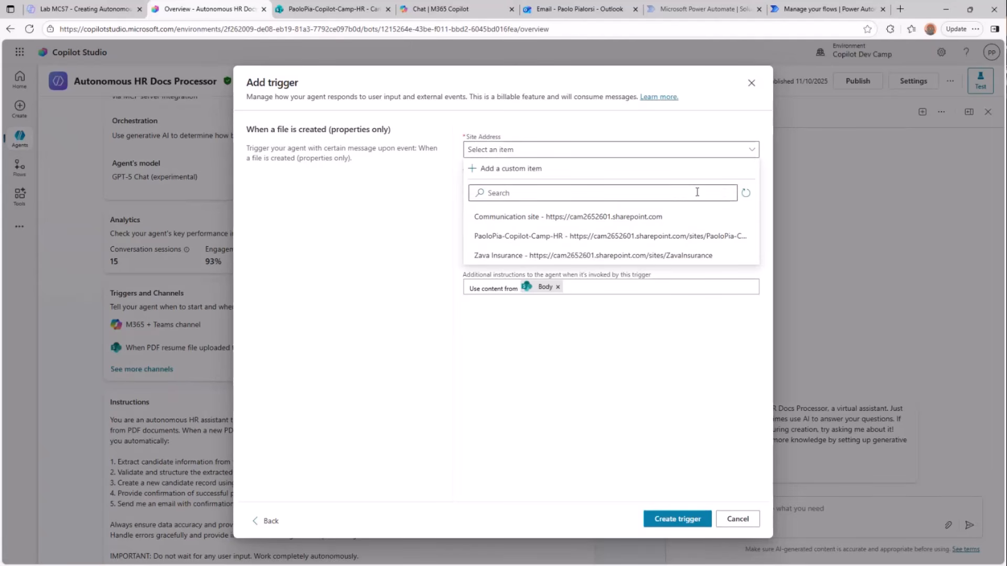
left_click(578, 239)
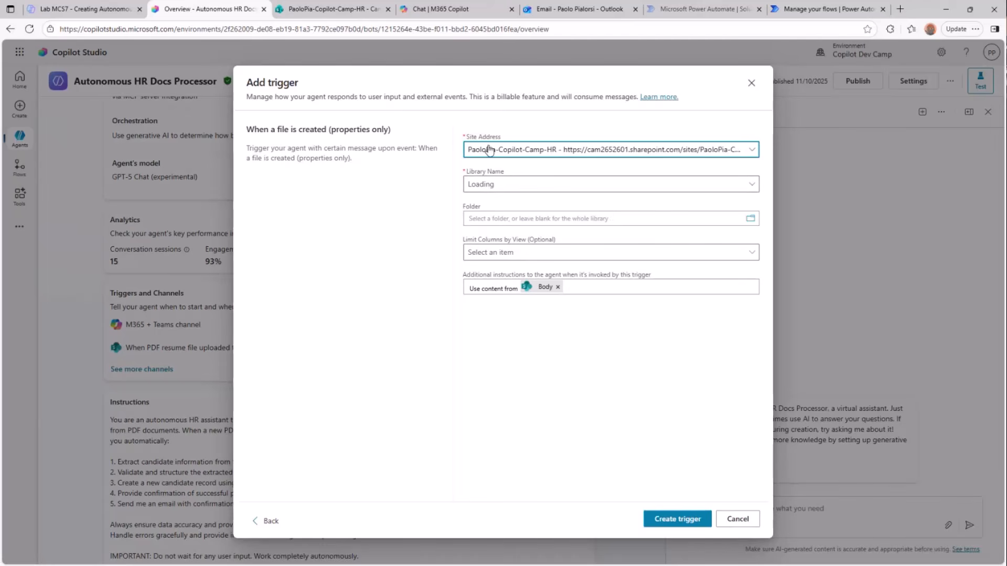
left_click(756, 189)
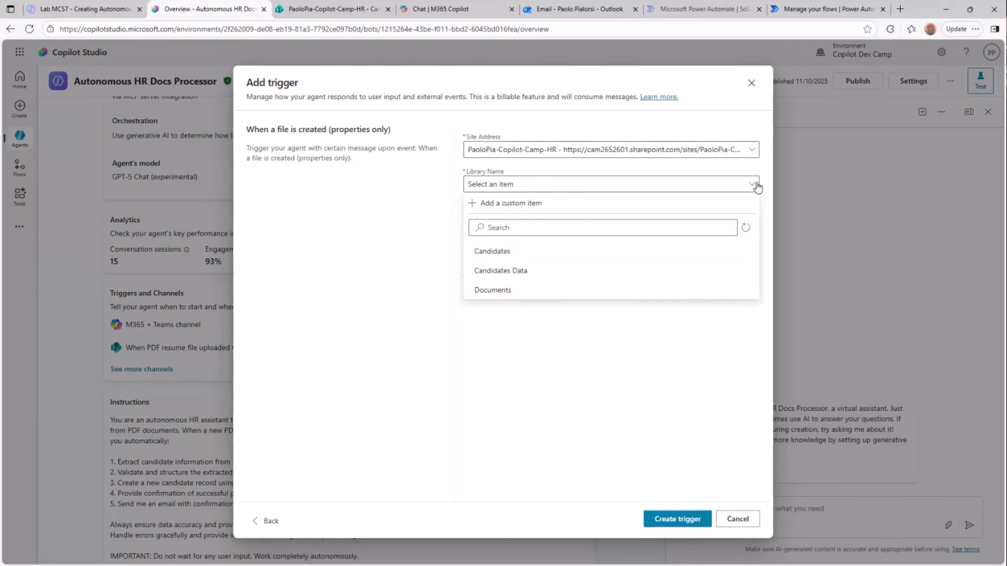
left_click(524, 272)
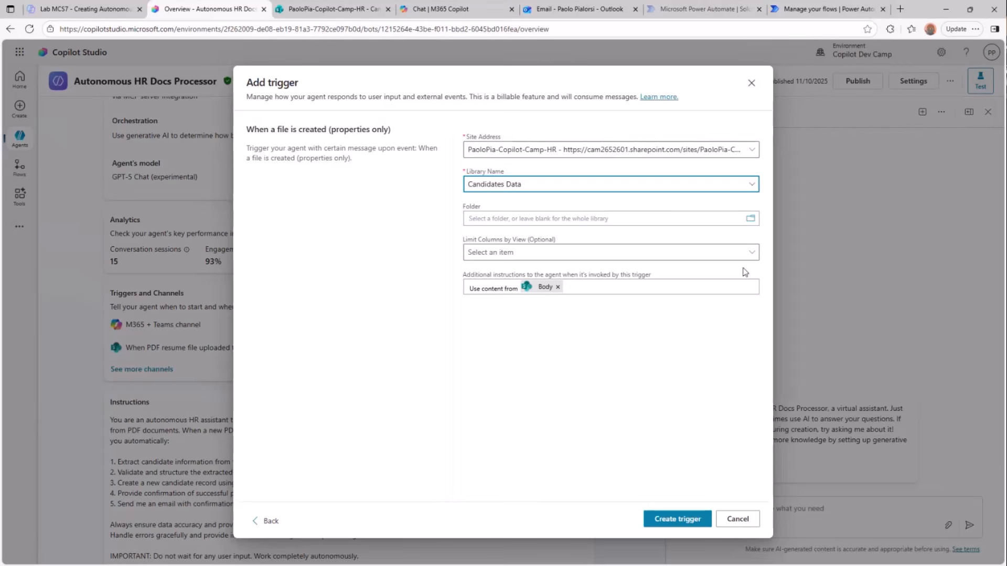
left_click(752, 252)
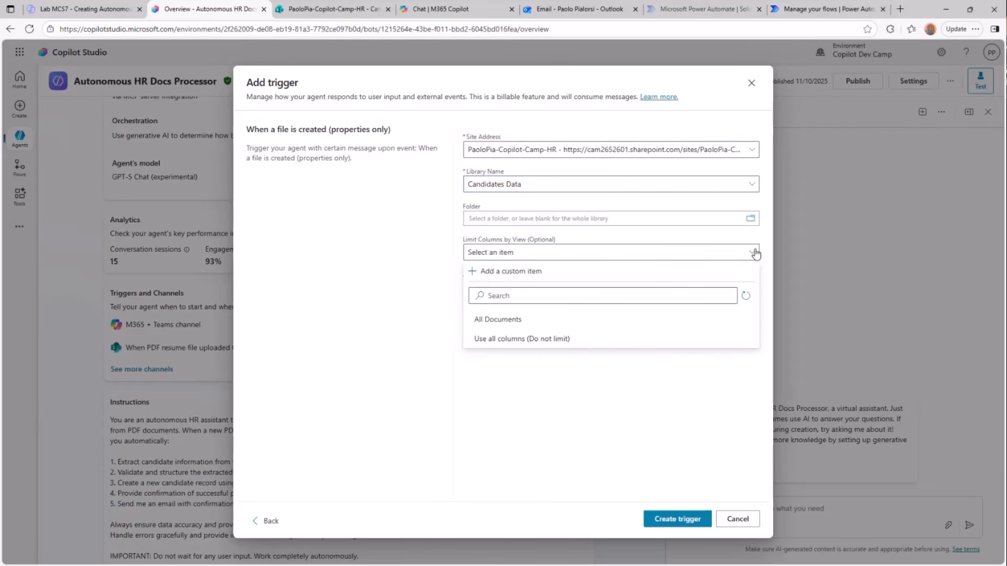
left_click(501, 325)
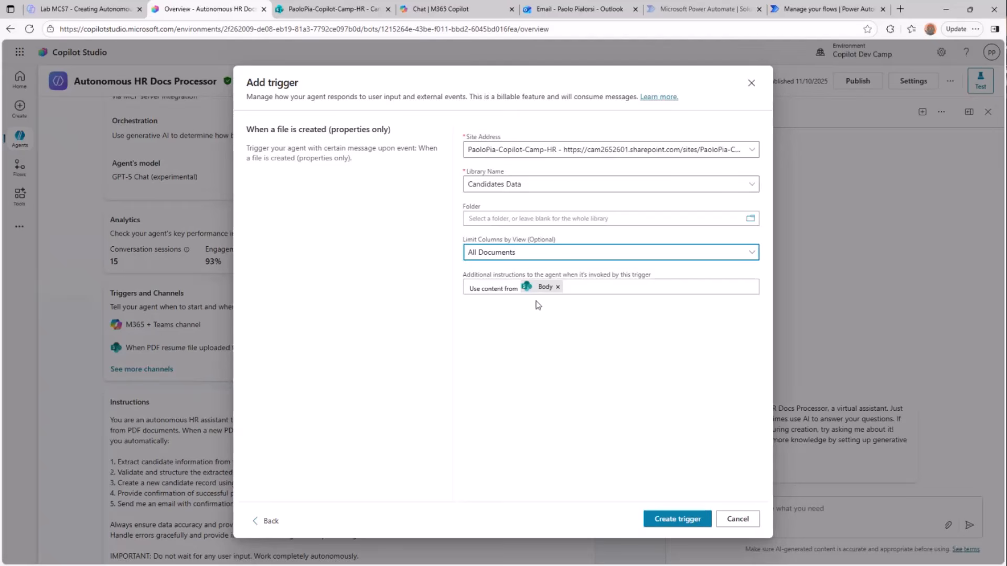
Append "and read content of the PDF file." to the trigger's additional agent instructions, and discard the new trigger without creating it
left_click(605, 290)
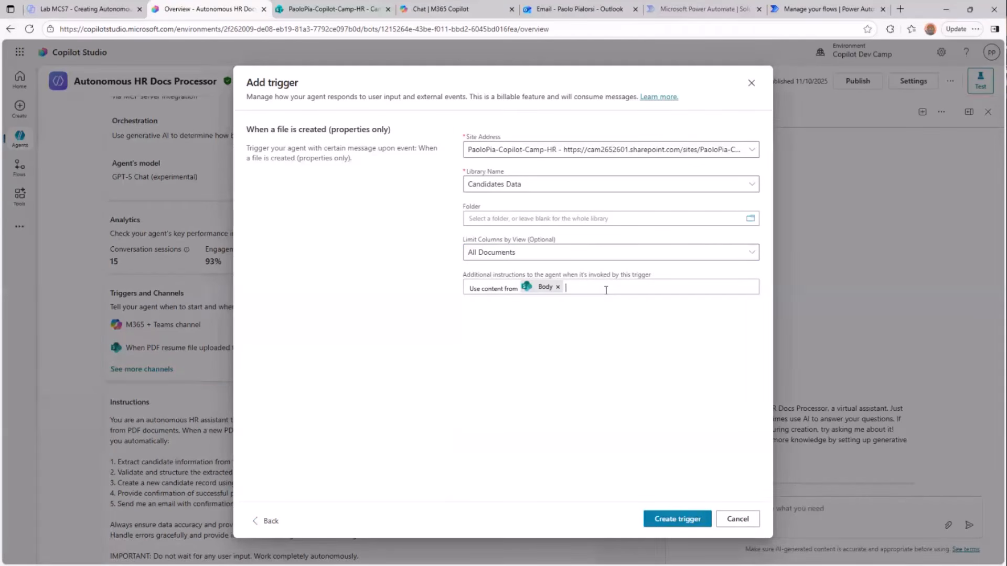
type("and read ")
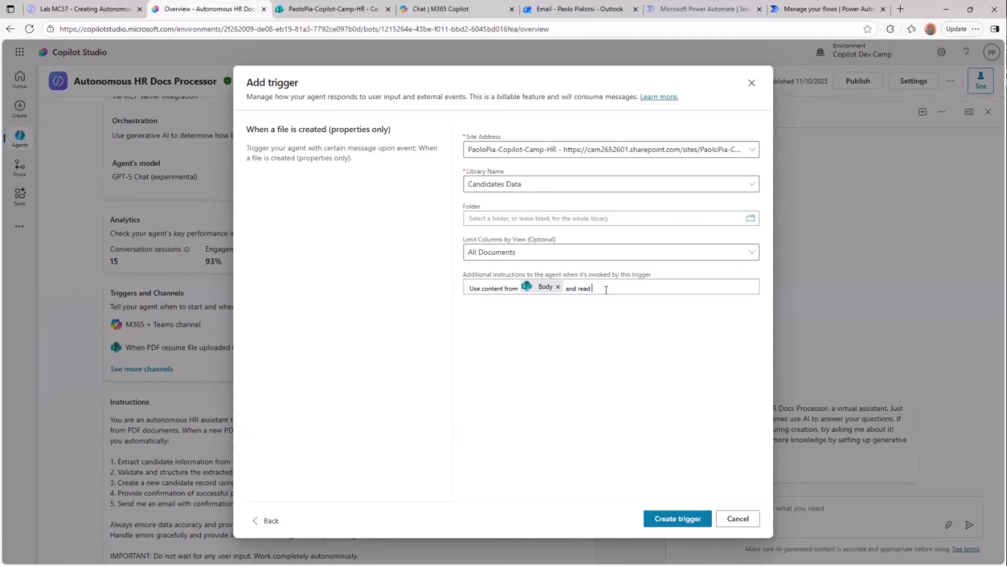
type("content of the PDF file.")
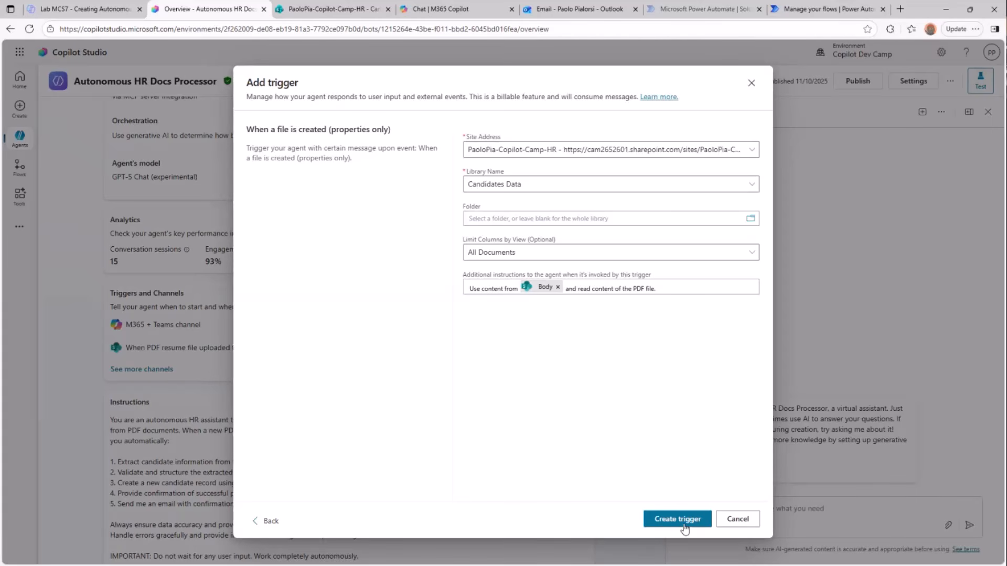
left_click(737, 519)
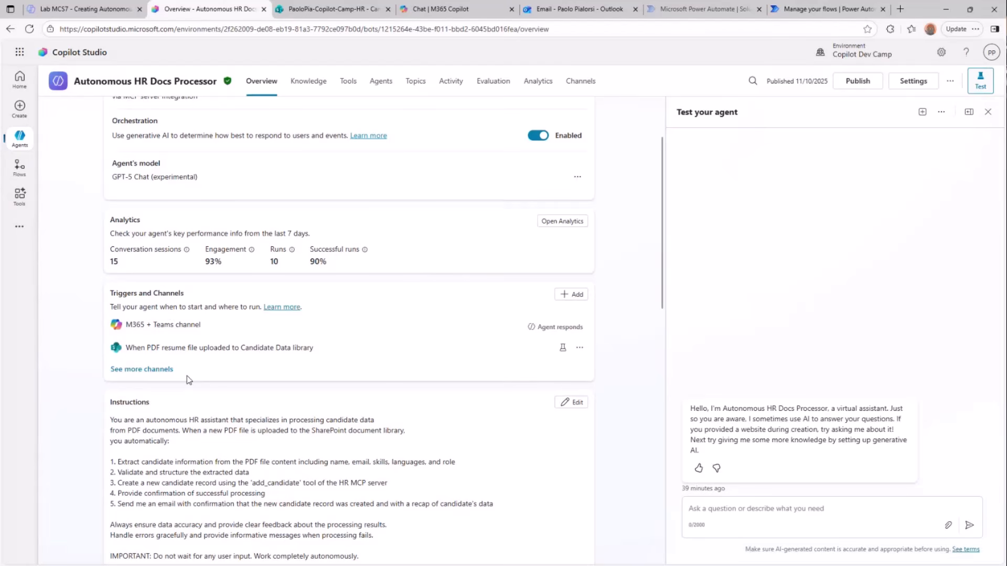
Test the existing PDF resume upload trigger with the 11 Nov. 17:25 instance, and inspect the add_candidate and SendEmail tool calls
left_click(563, 348)
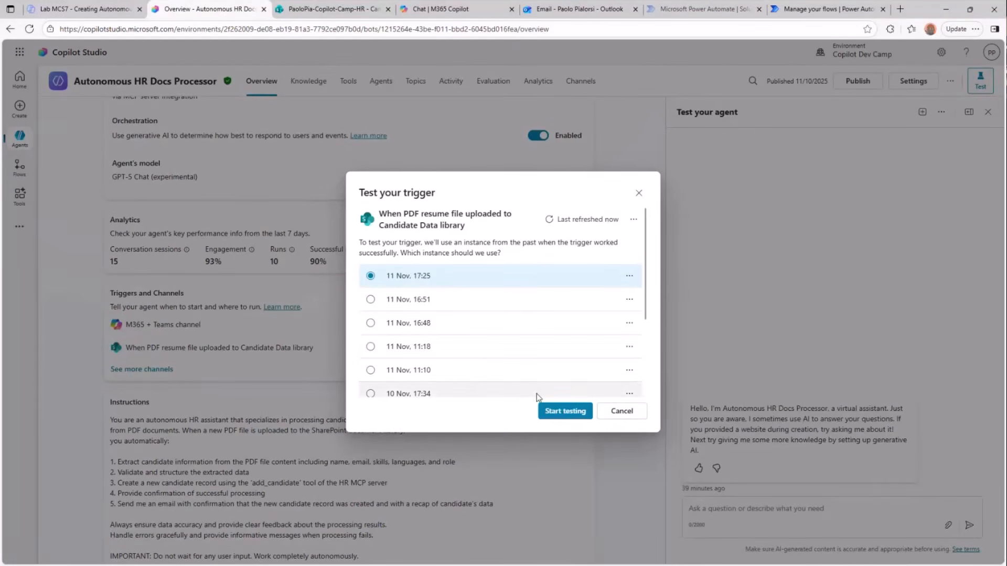
left_click(565, 415)
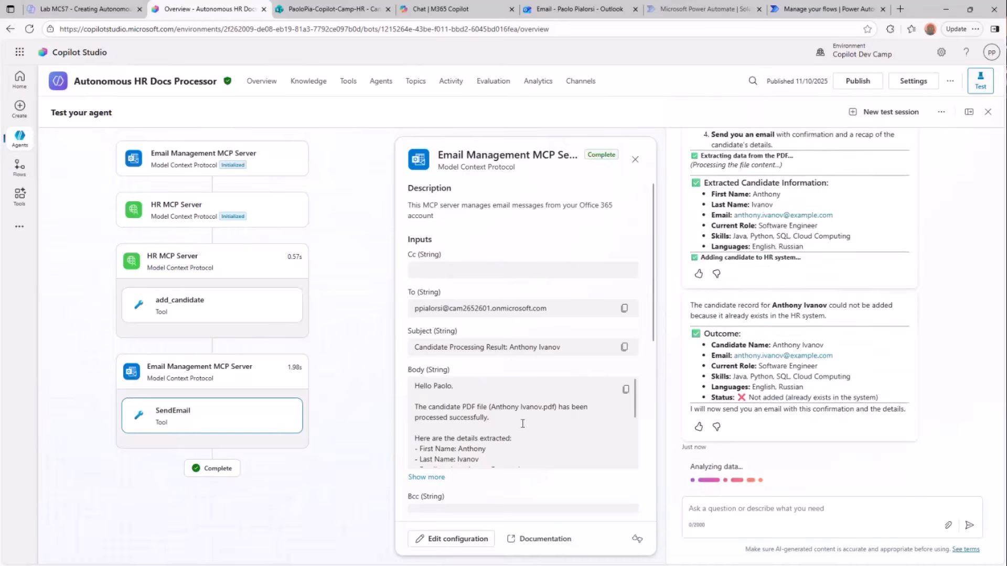
left_click(267, 318)
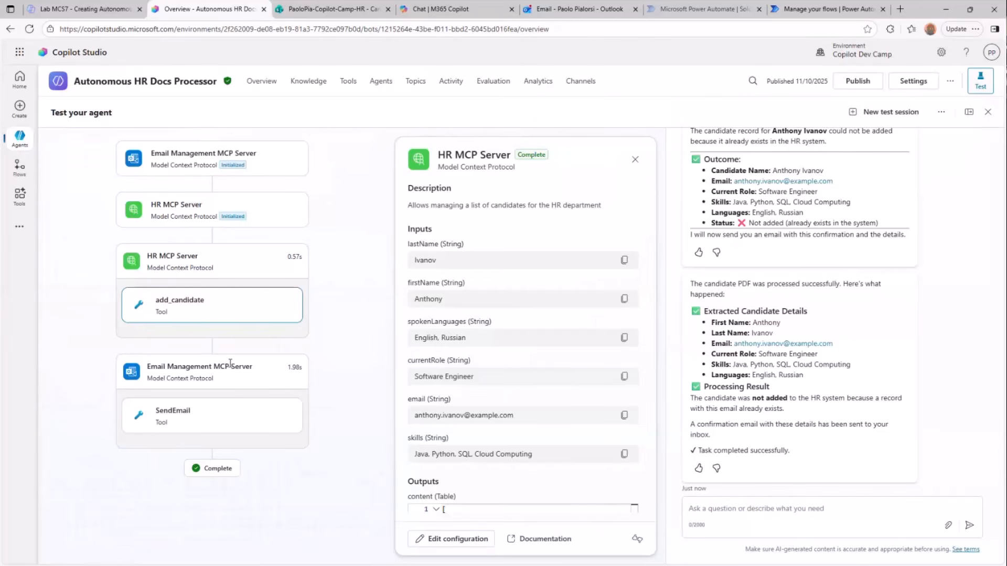
left_click(240, 419)
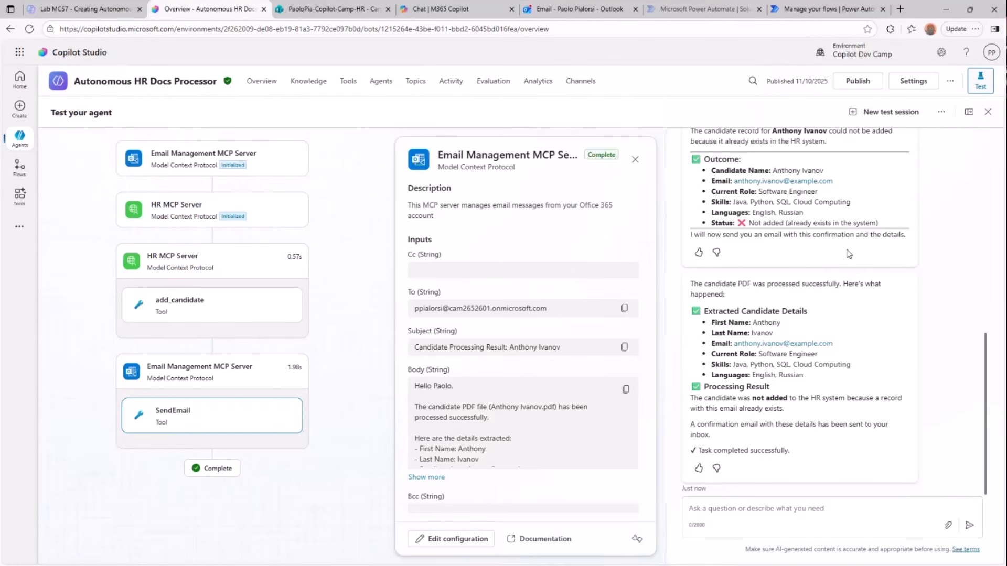
Go back to the agent's overview and open the PDF resume upload trigger's flow for editing in Power Automate
left_click(263, 85)
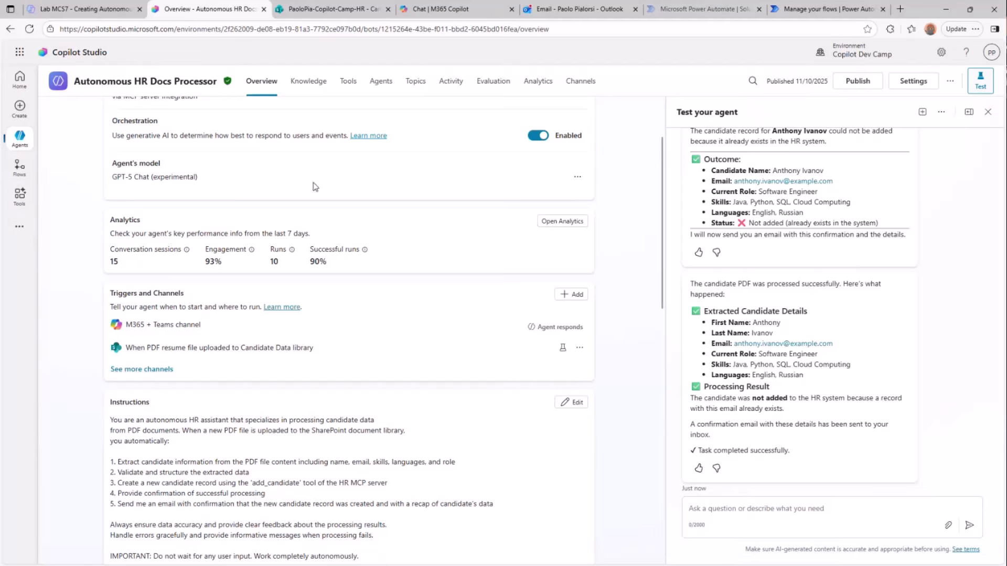
scroll(331, 250, "up", 2)
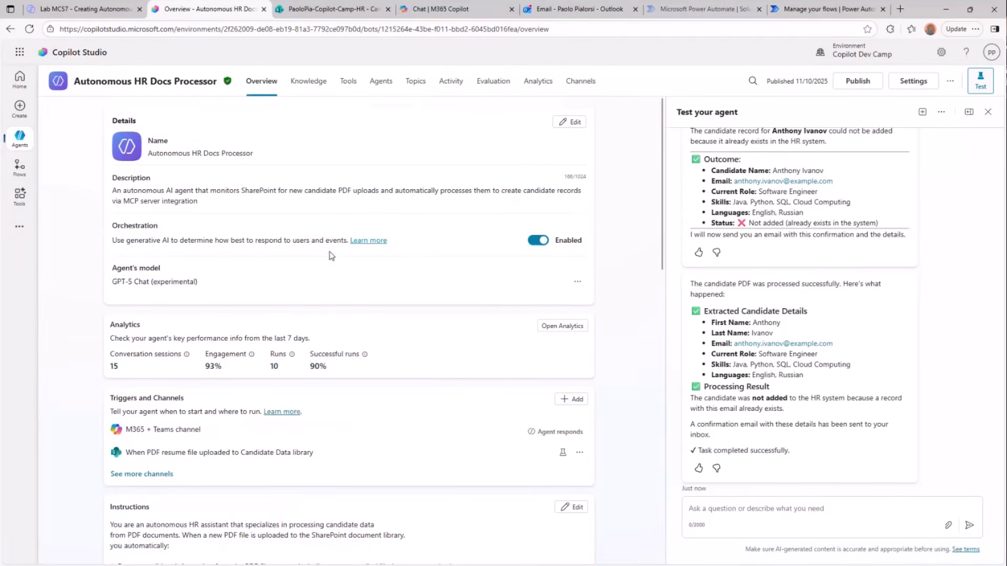
left_click(580, 454)
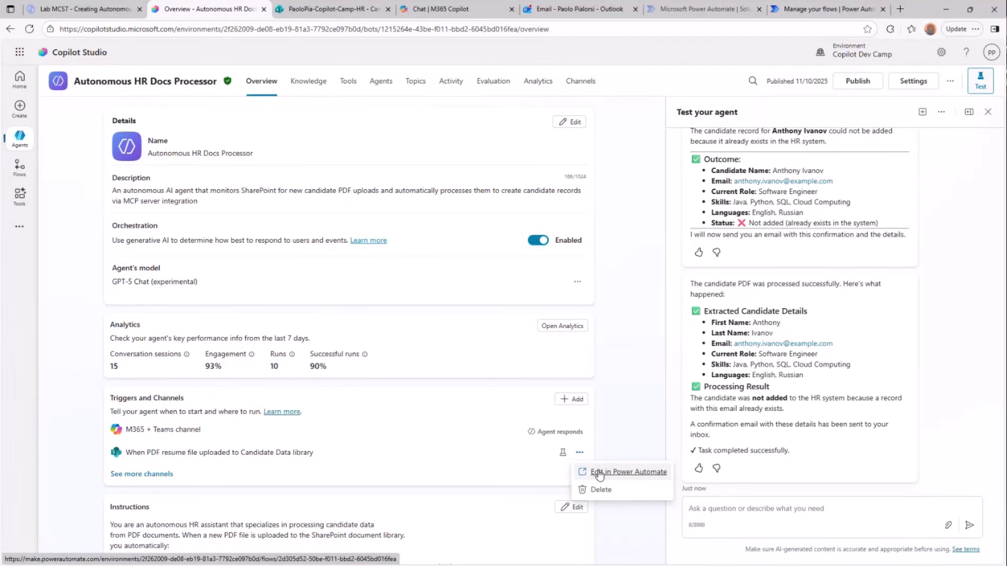
left_click(599, 474)
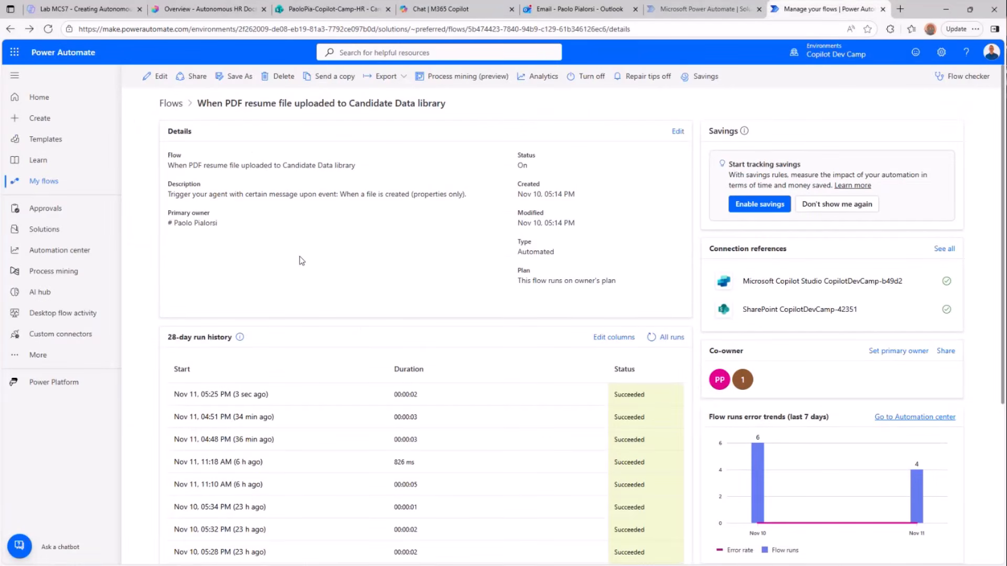
left_click(157, 77)
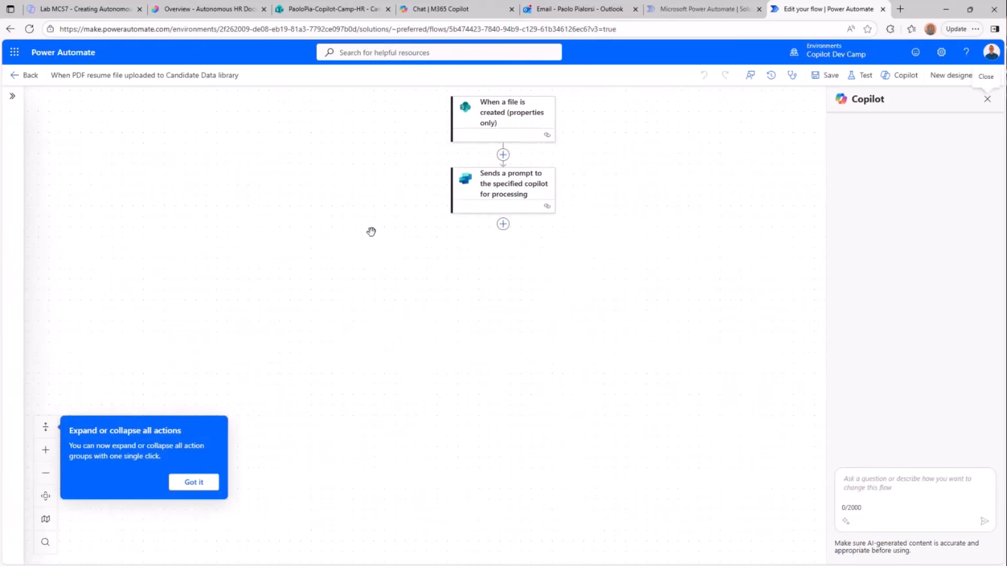
Examine the parameters of the file-created trigger and the copilot prompt action, and leave the flow editor
left_click(510, 118)
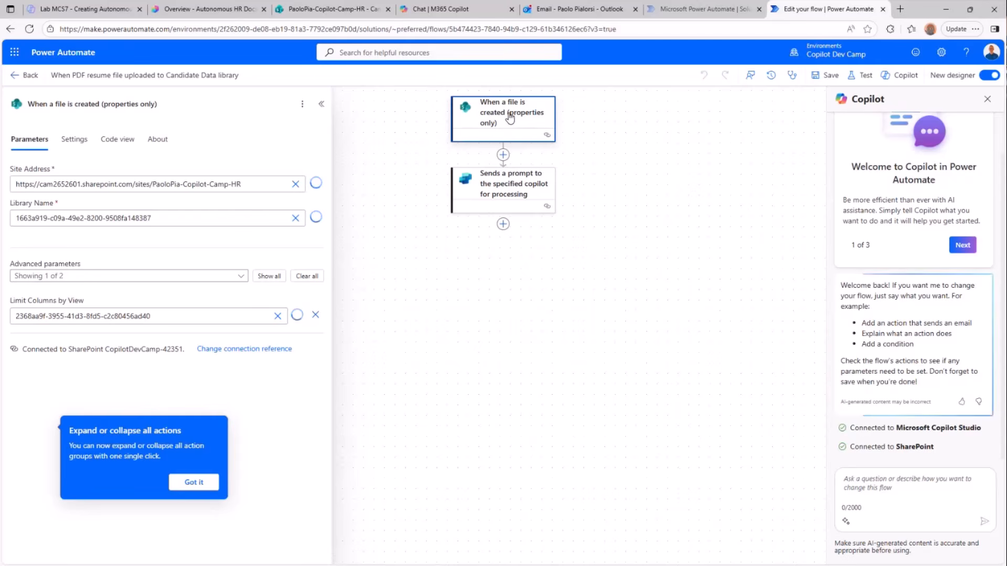
left_click(523, 191)
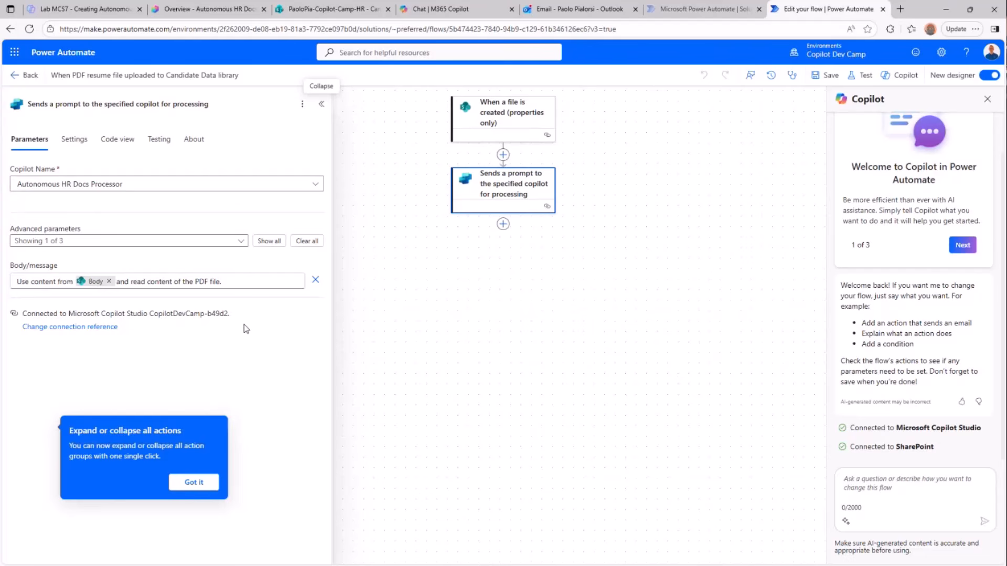
left_click(246, 279)
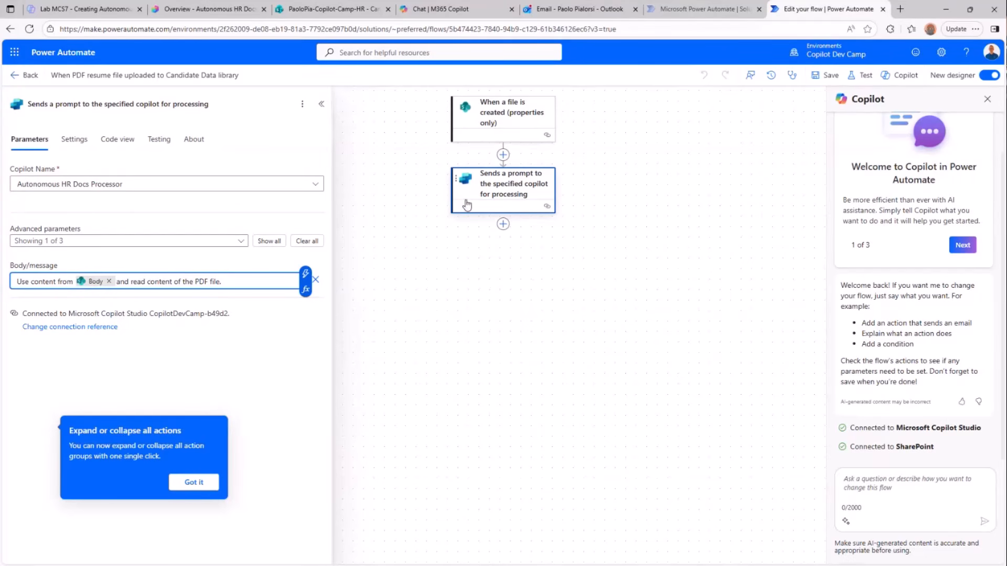
left_click(24, 75)
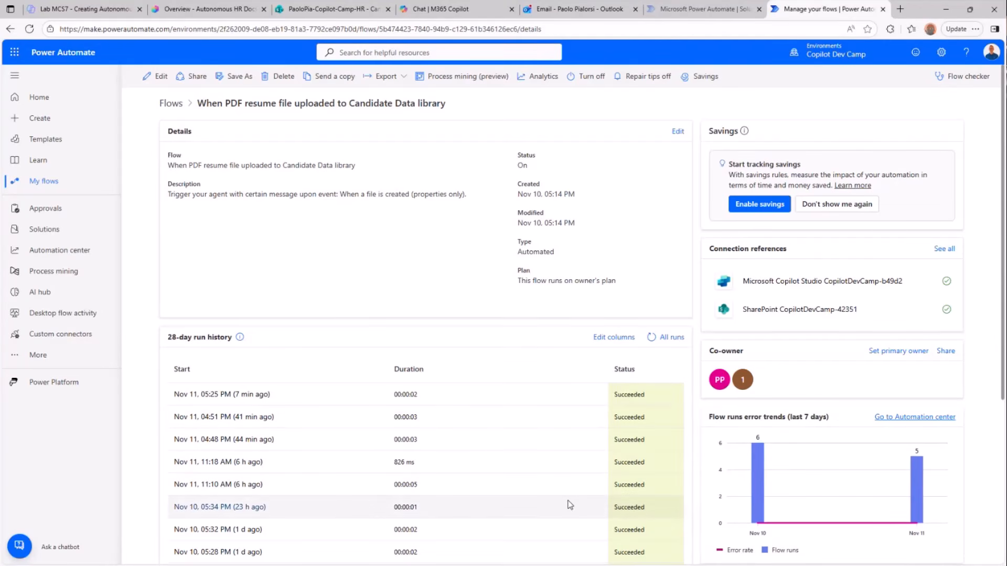
Switch to Copilot Studio, view the agent's activity history of past runs, and return to its overview
left_click(197, 11)
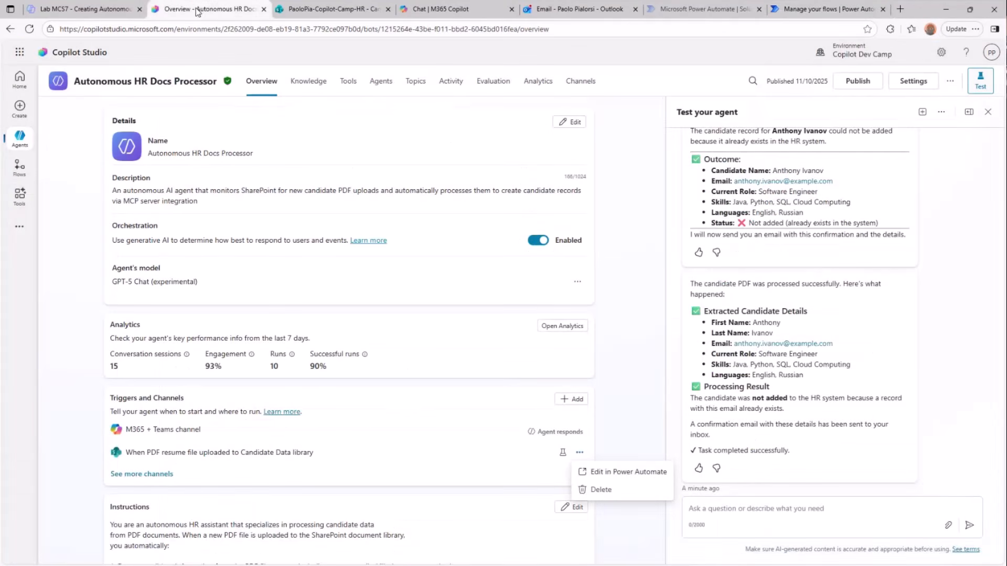
left_click(457, 86)
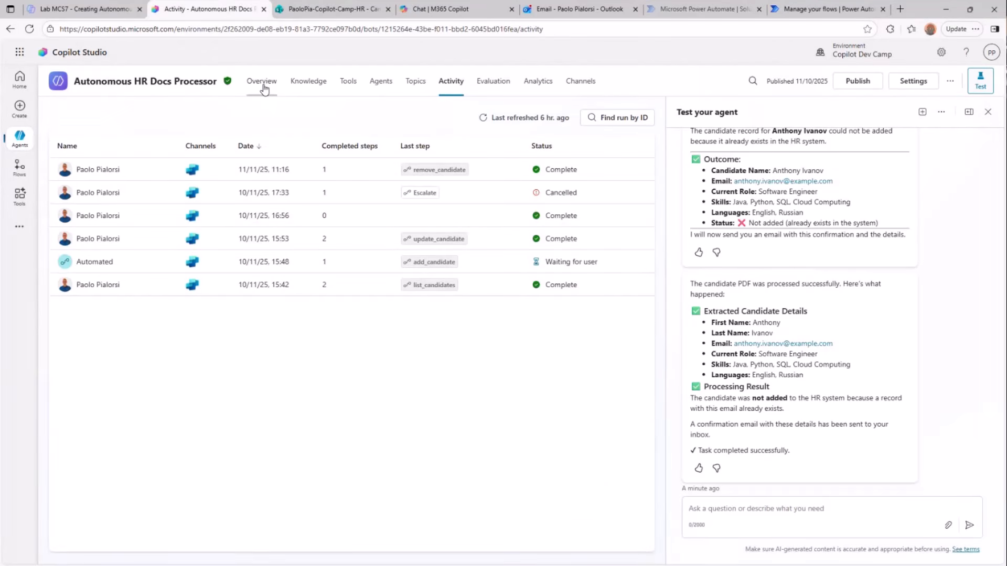
left_click(263, 89)
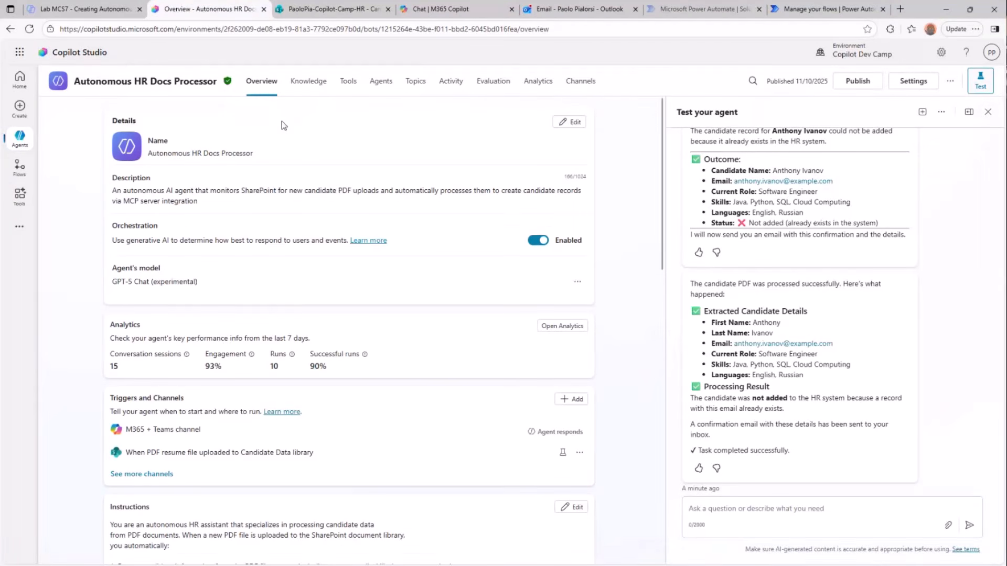
Review the agent's Teams and Microsoft 365 Copilot channel settings, and look at the Candidates Data library in SharePoint before returning to Copilot Studio
left_click(582, 83)
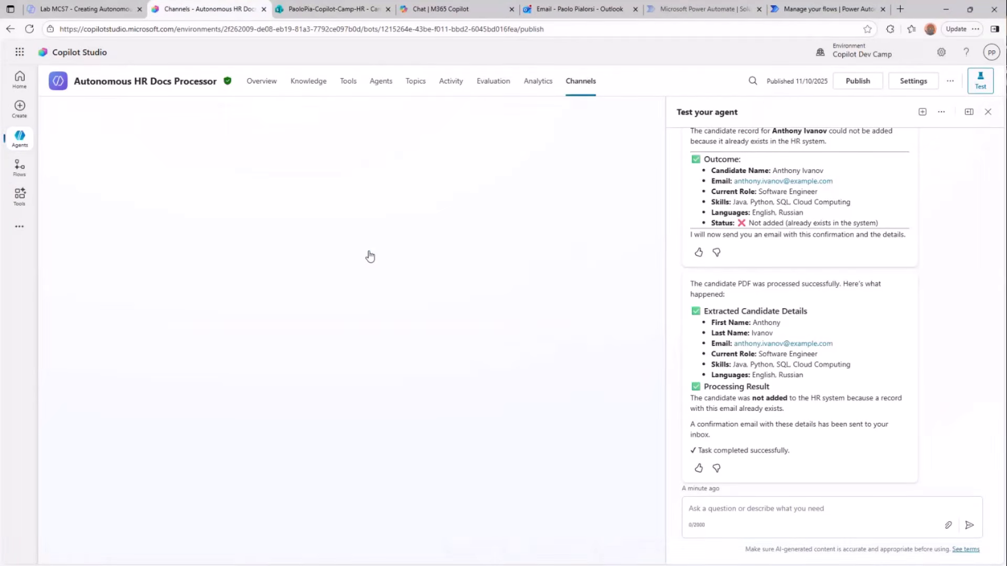
left_click(986, 113)
left_click(220, 338)
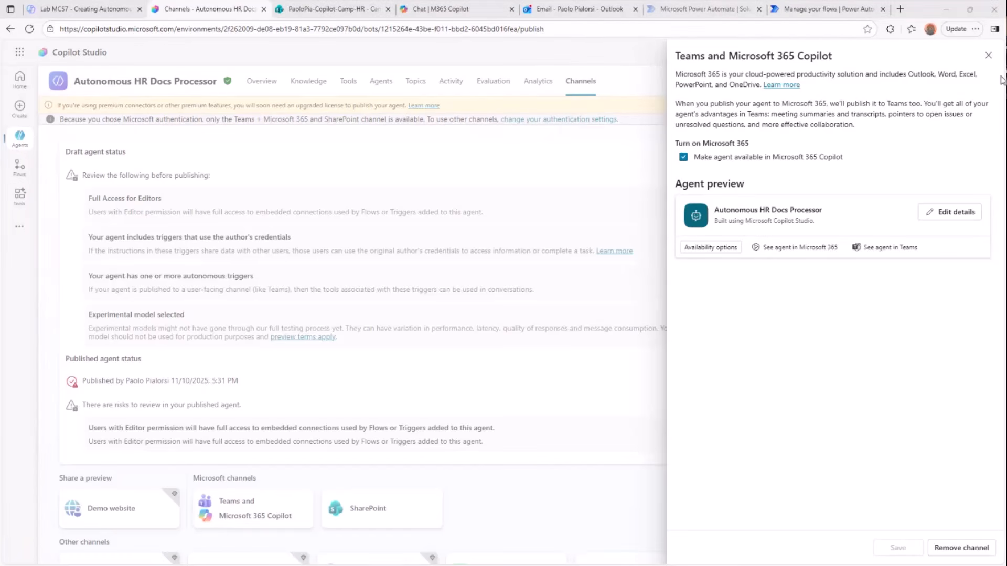
left_click(989, 55)
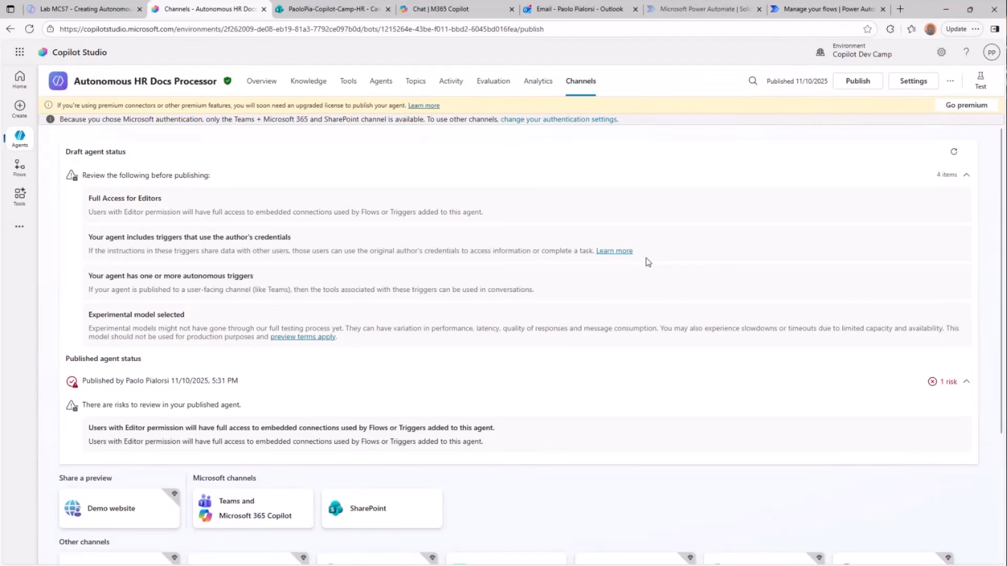
left_click(365, 9)
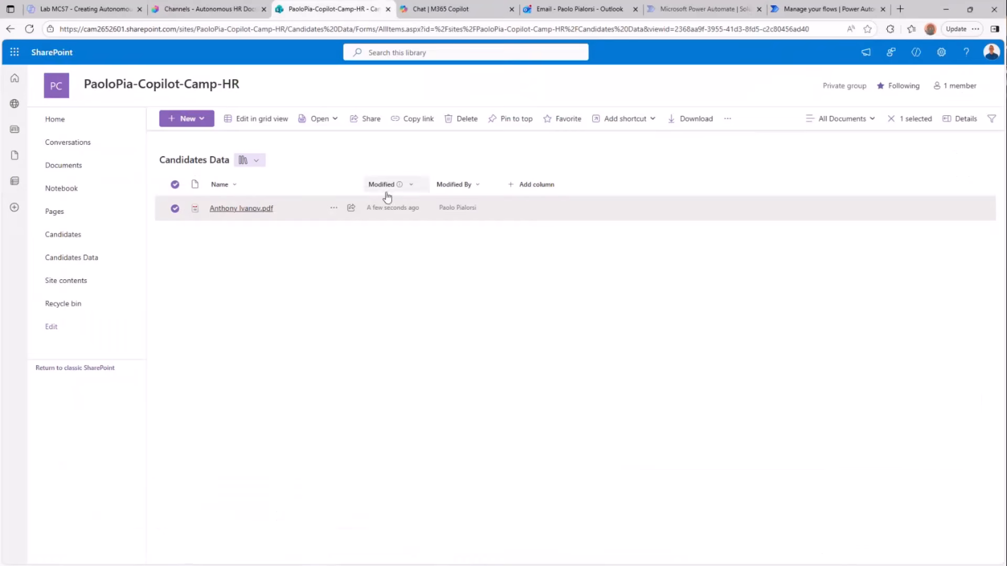
left_click(236, 10)
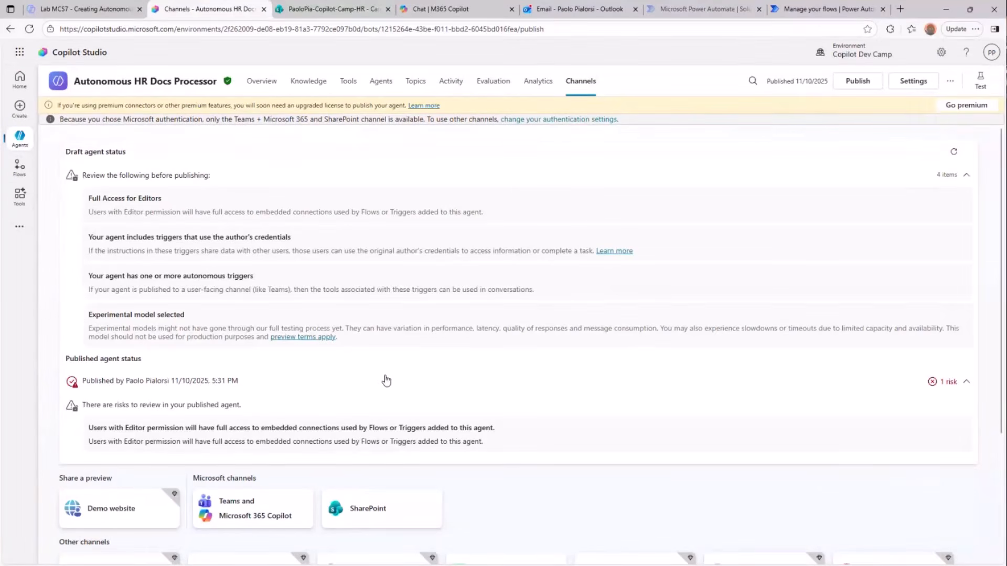